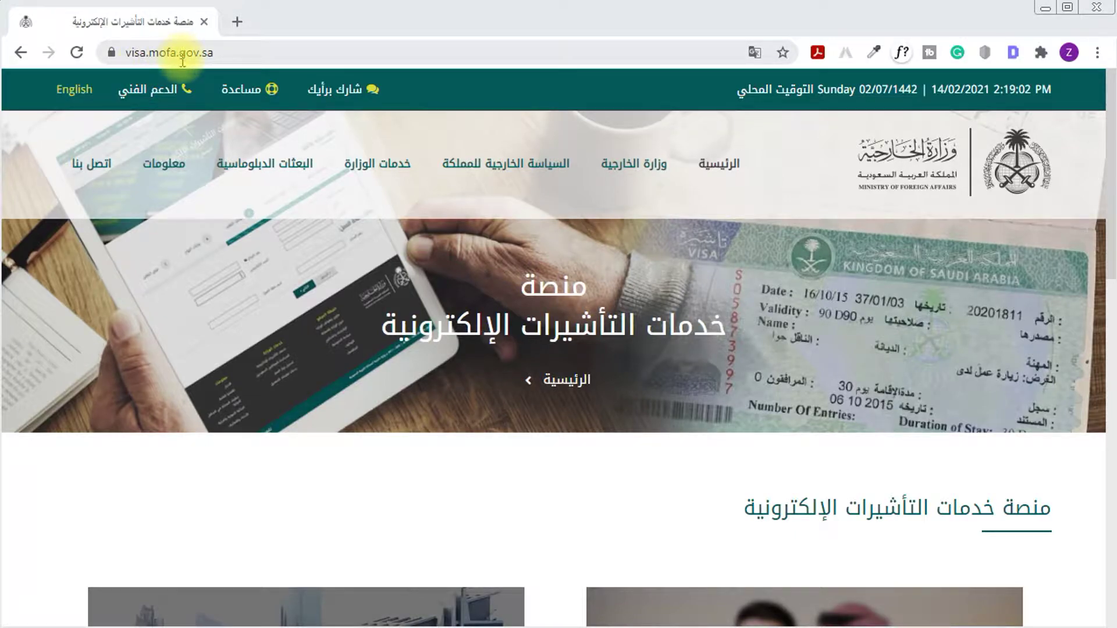
Switch the platform to English and show the Individuals services available to residents
left_click(73, 90)
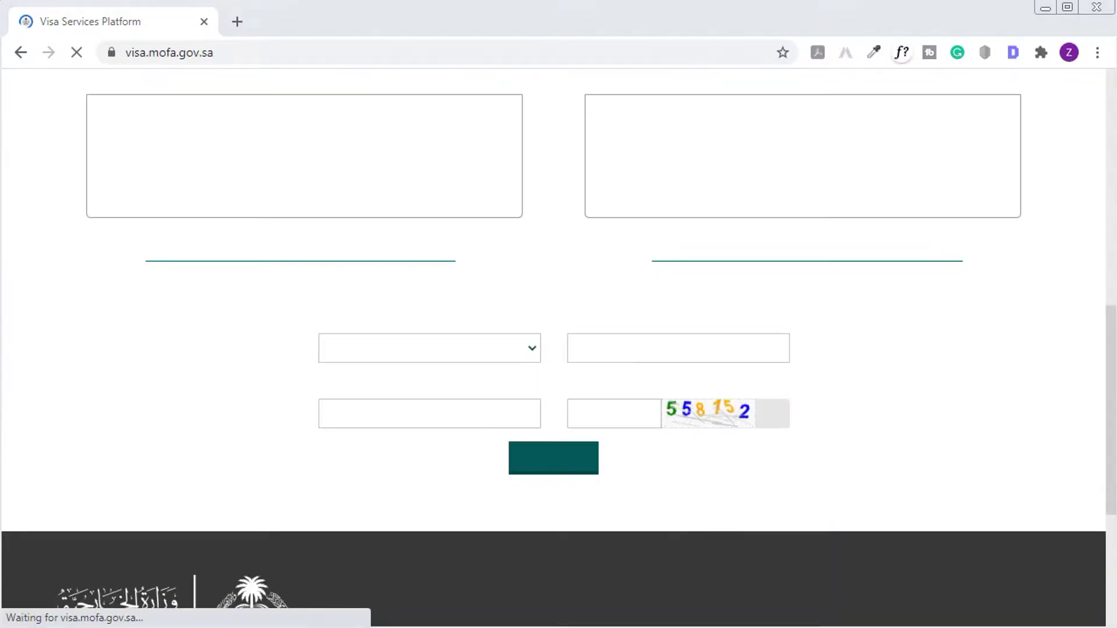
left_click_drag(1108, 406, 1111, 315)
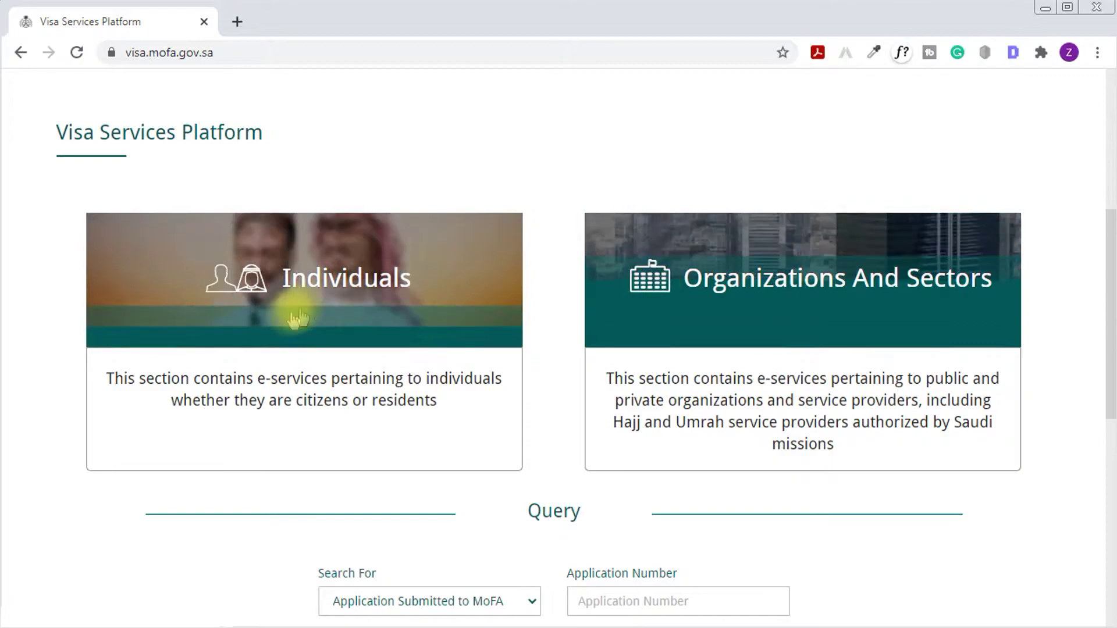
left_click(344, 289)
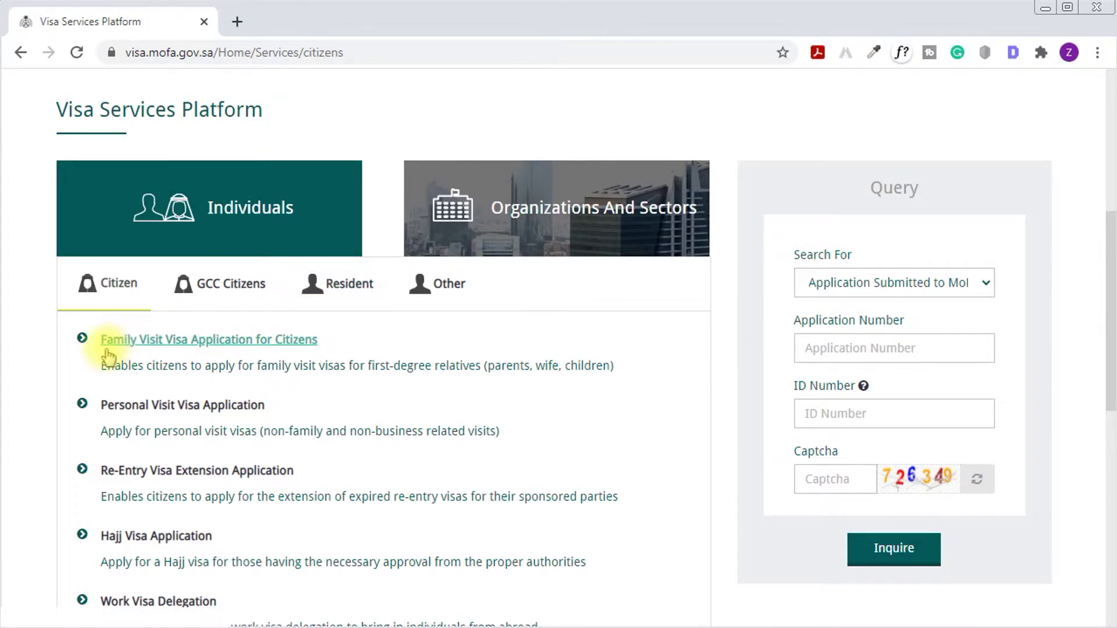
left_click(341, 285)
scroll(749, 290, "down", 2)
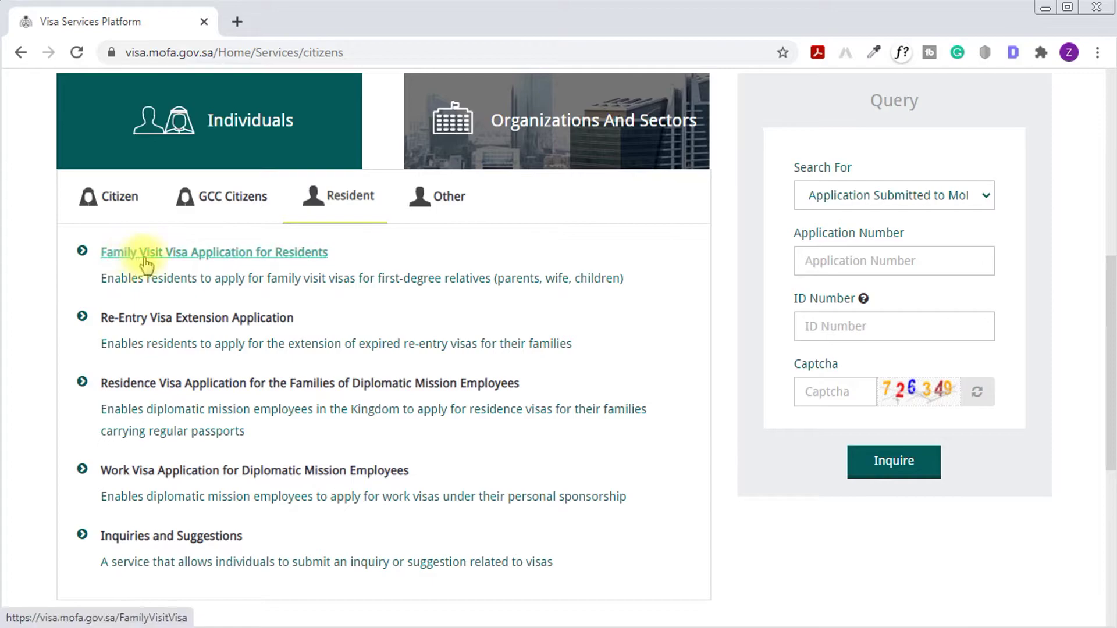
Start the Family Visit Visa Application for Residents and close the passport-details notice
left_click(248, 253)
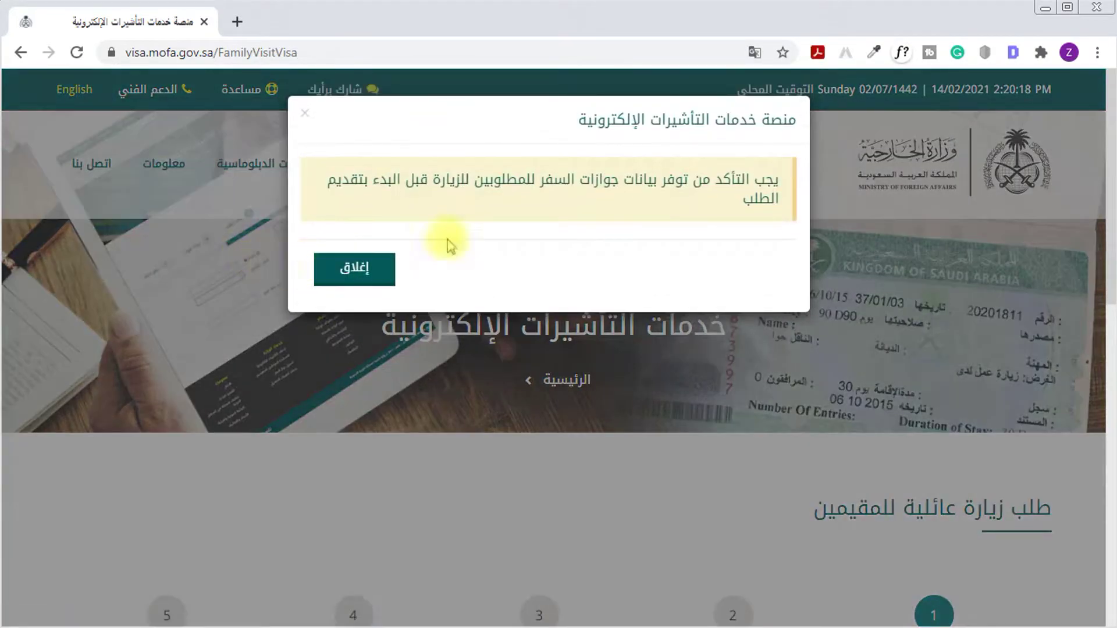
left_click_drag(767, 181, 332, 194)
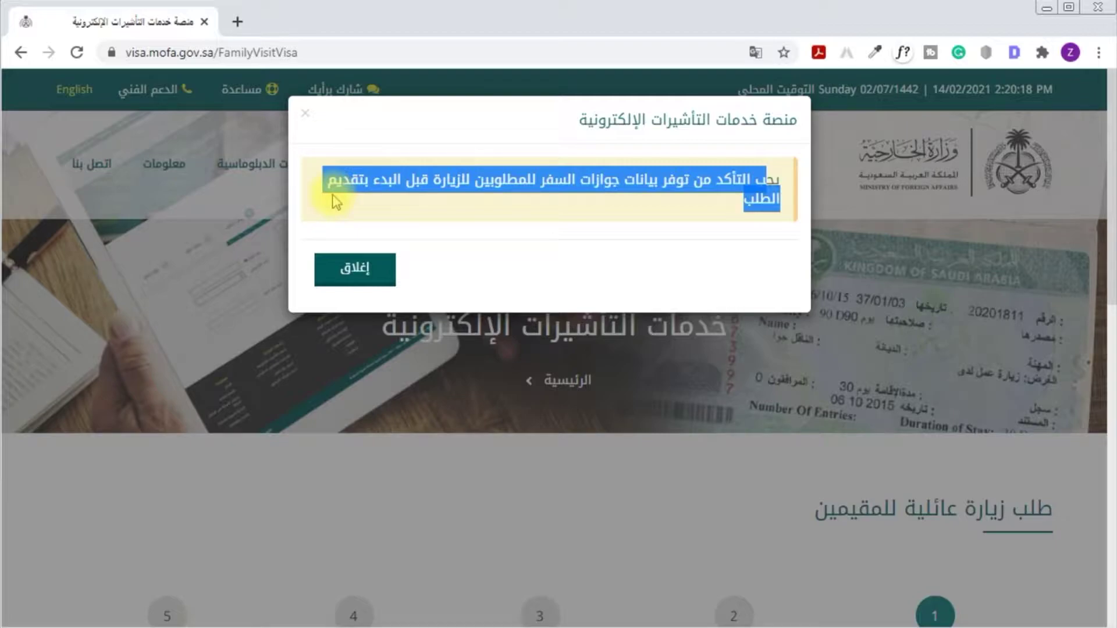
left_click(363, 269)
scroll(975, 393, "down", 6)
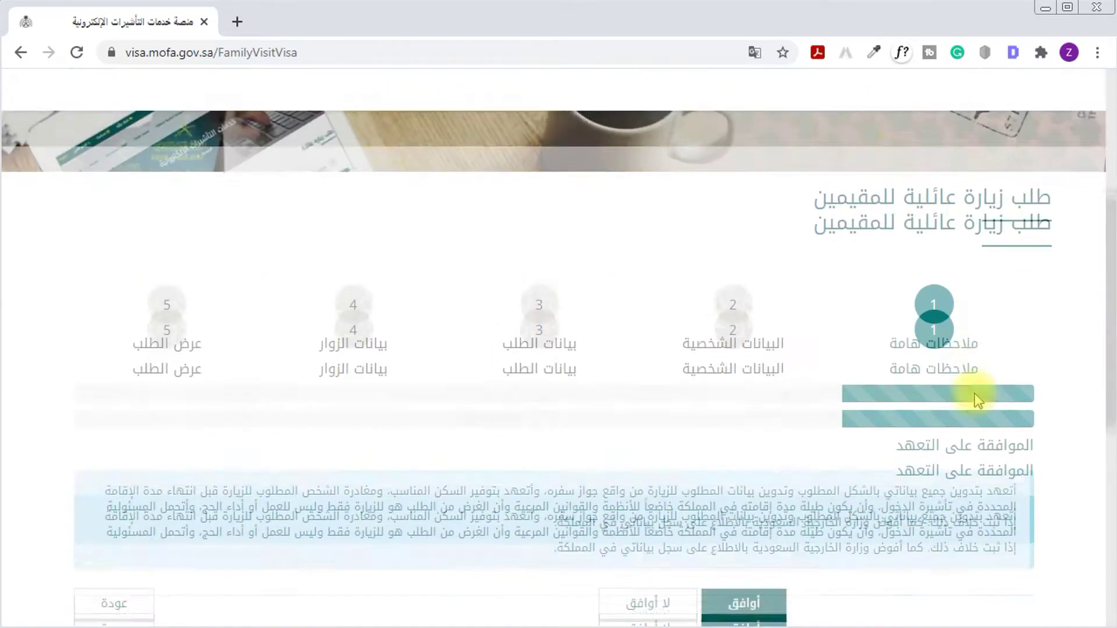
left_click_drag(1046, 167, 765, 180)
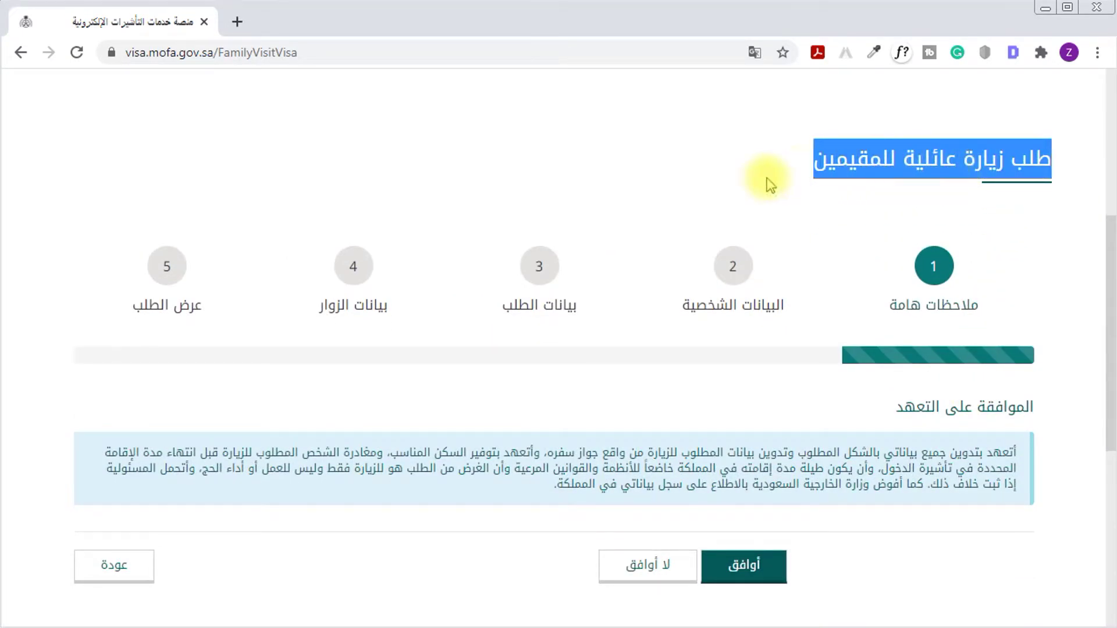
scroll(704, 288, "up", 1)
scroll(704, 288, "up", 1)
left_click(803, 330)
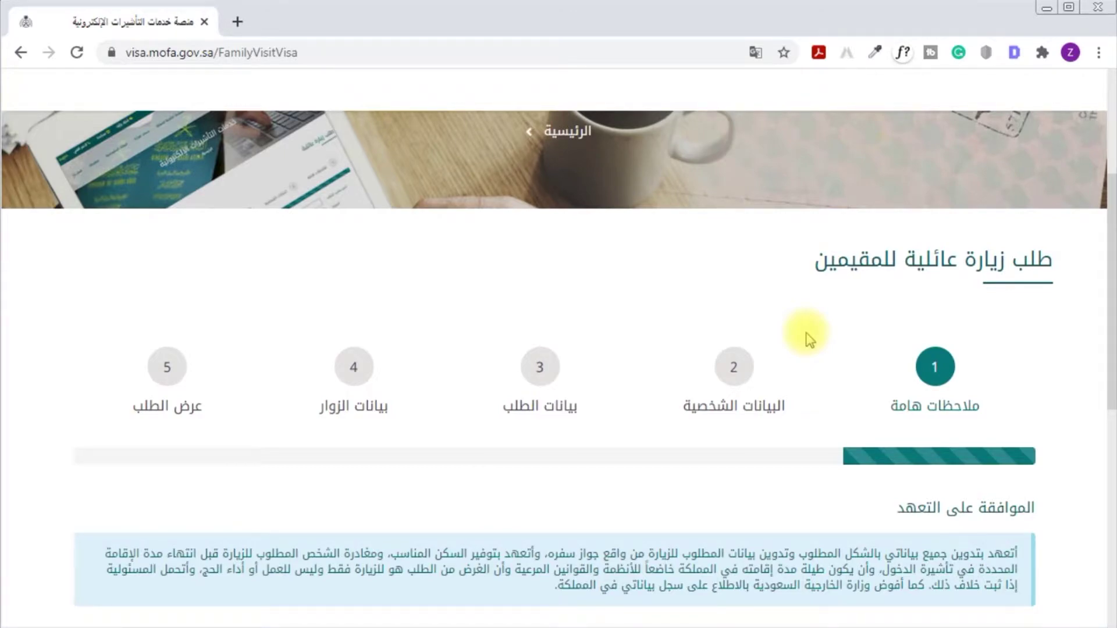
scroll(810, 339, "up", 5)
left_click(87, 93)
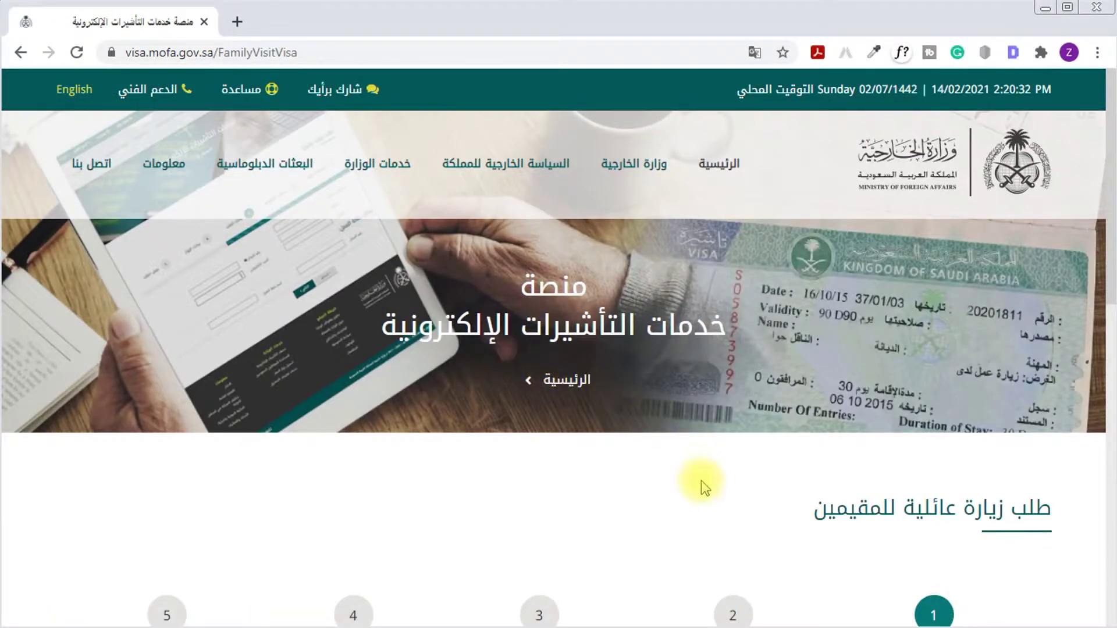
scroll(702, 484, "down", 6)
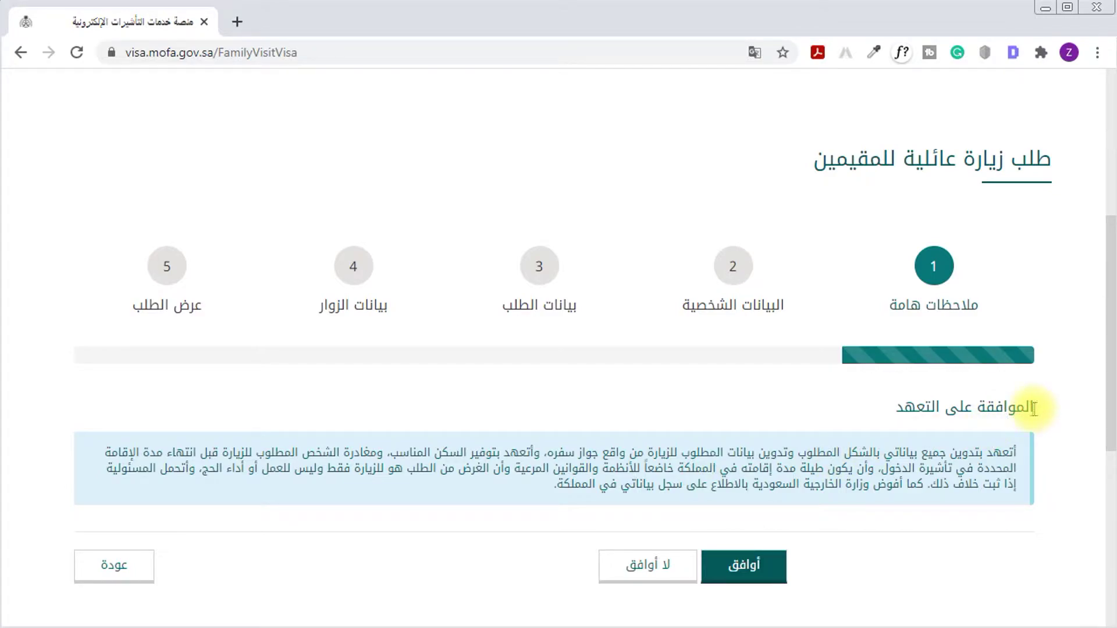
left_click_drag(1034, 407, 896, 407)
left_click_drag(1018, 452, 95, 461)
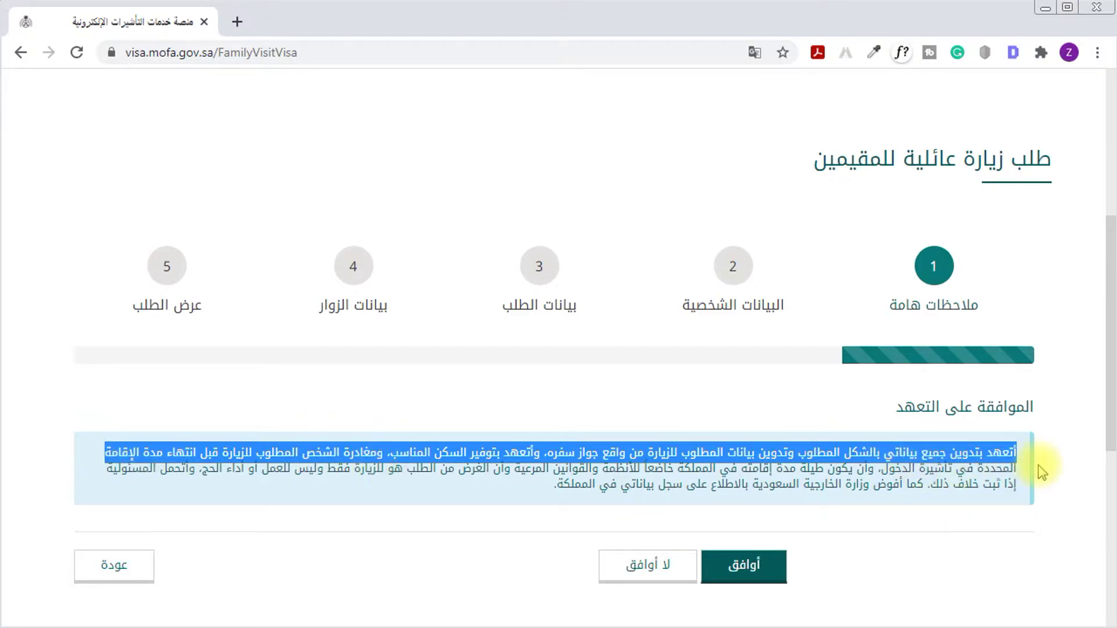
left_click_drag(1014, 469, 880, 473)
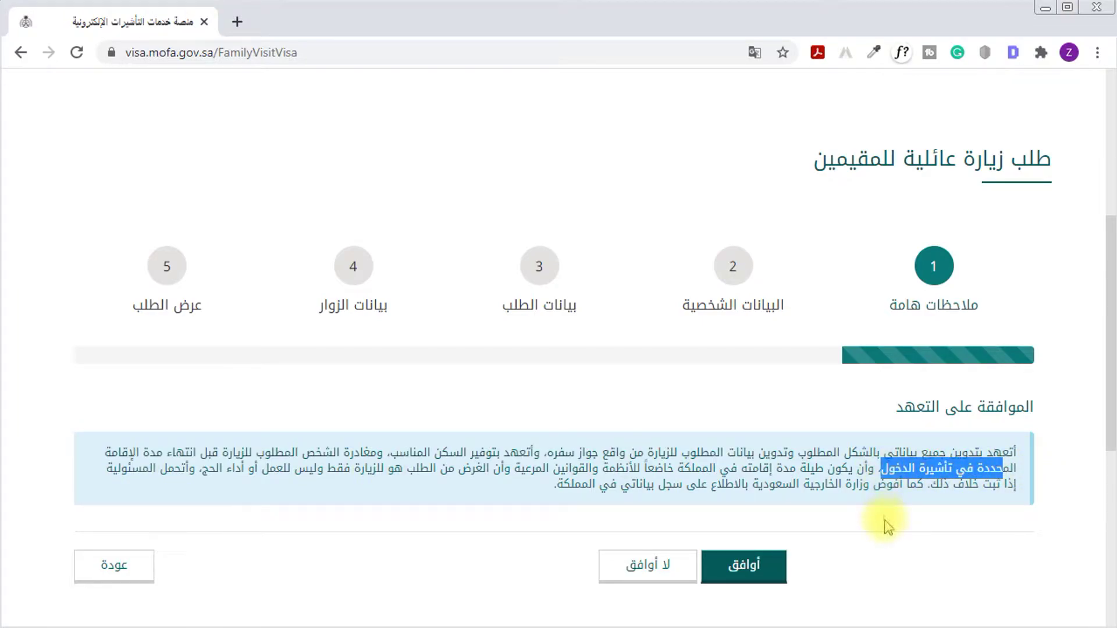
left_click(884, 526)
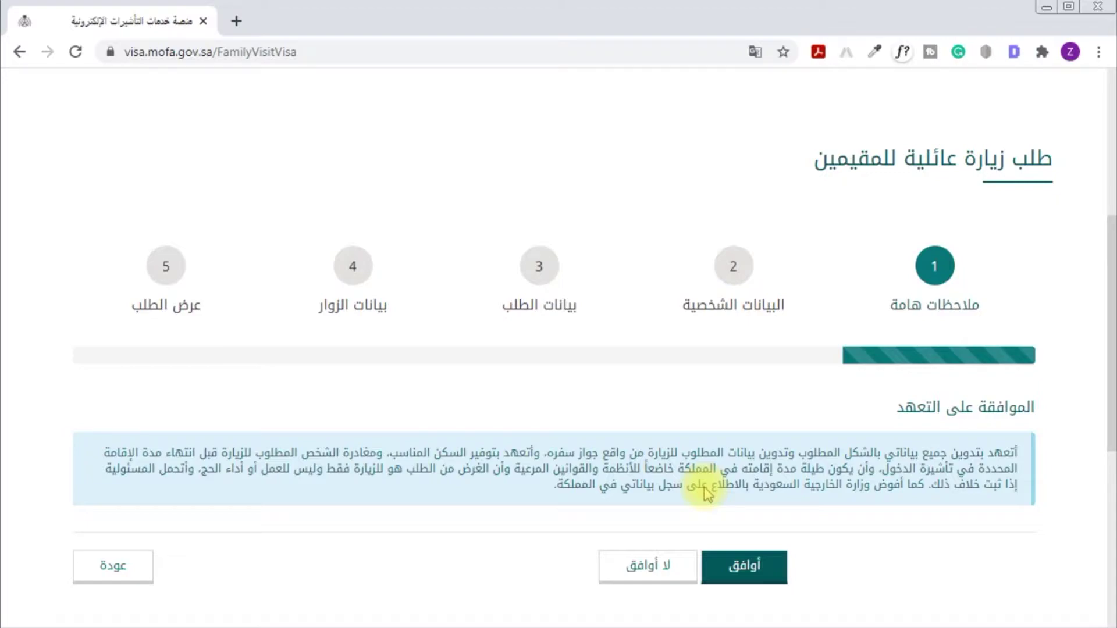
Accept the pledge and enter the applicant's residence number in رقم الإقامة
left_click(750, 571)
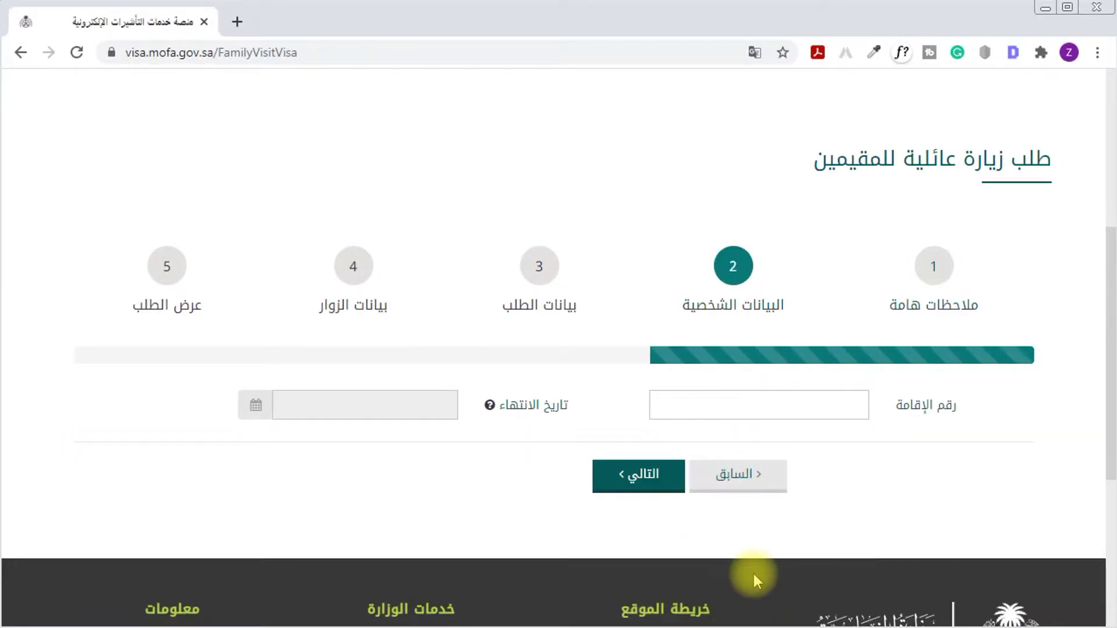
left_click_drag(965, 407, 821, 412)
left_click(785, 412)
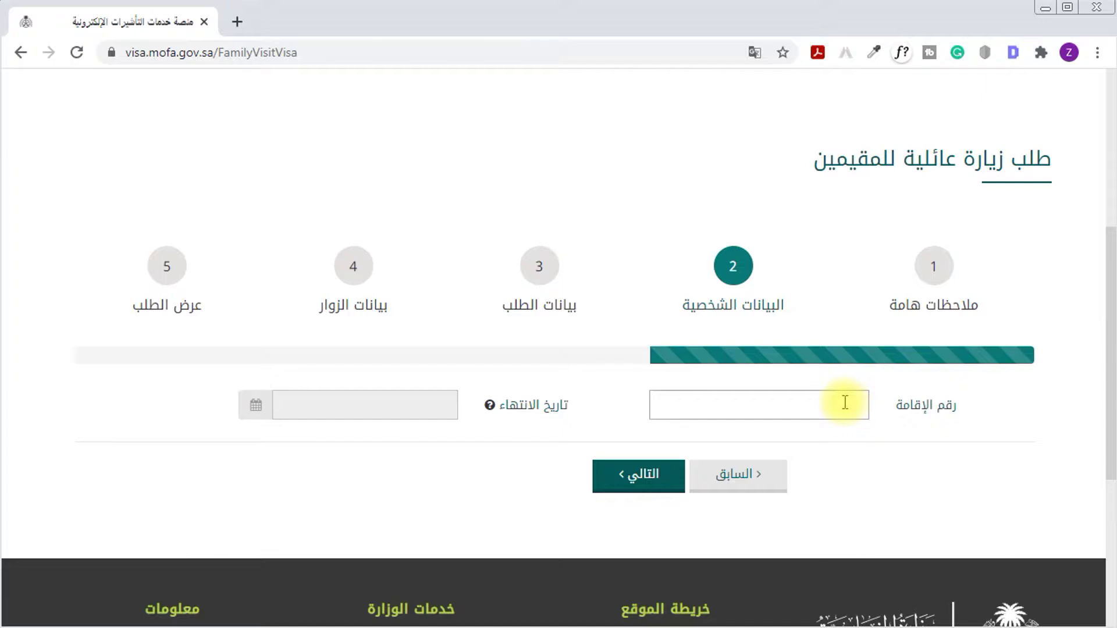
Pick the residence expiry date (year, month, day) from the تاريخ الانتهاء calendar
left_click_drag(581, 408, 489, 407)
mouse_move(492, 407)
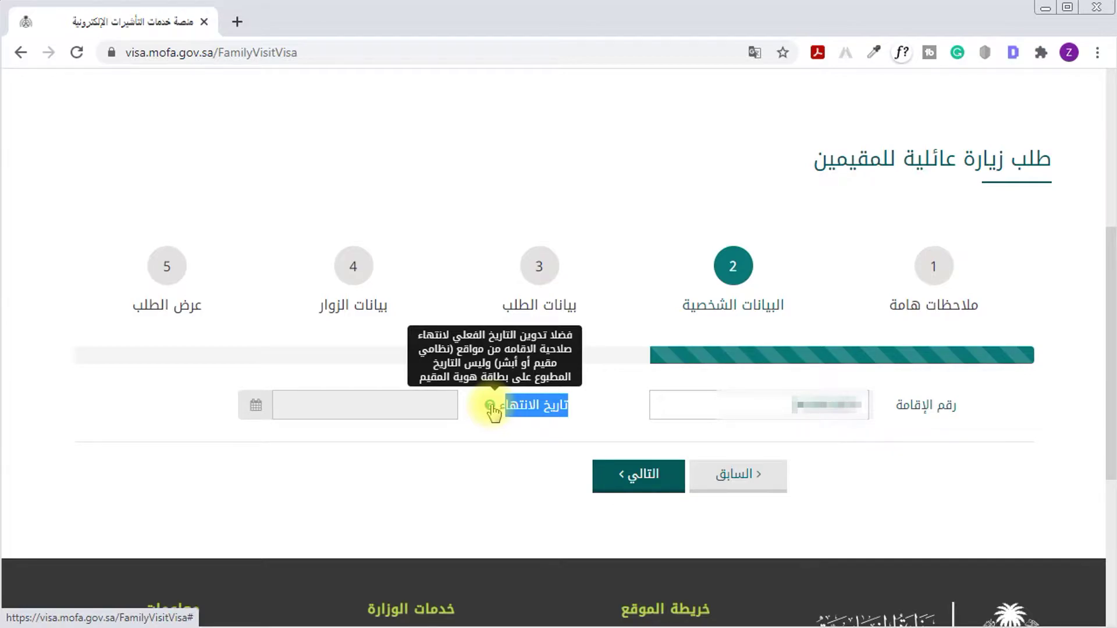
left_click(304, 410)
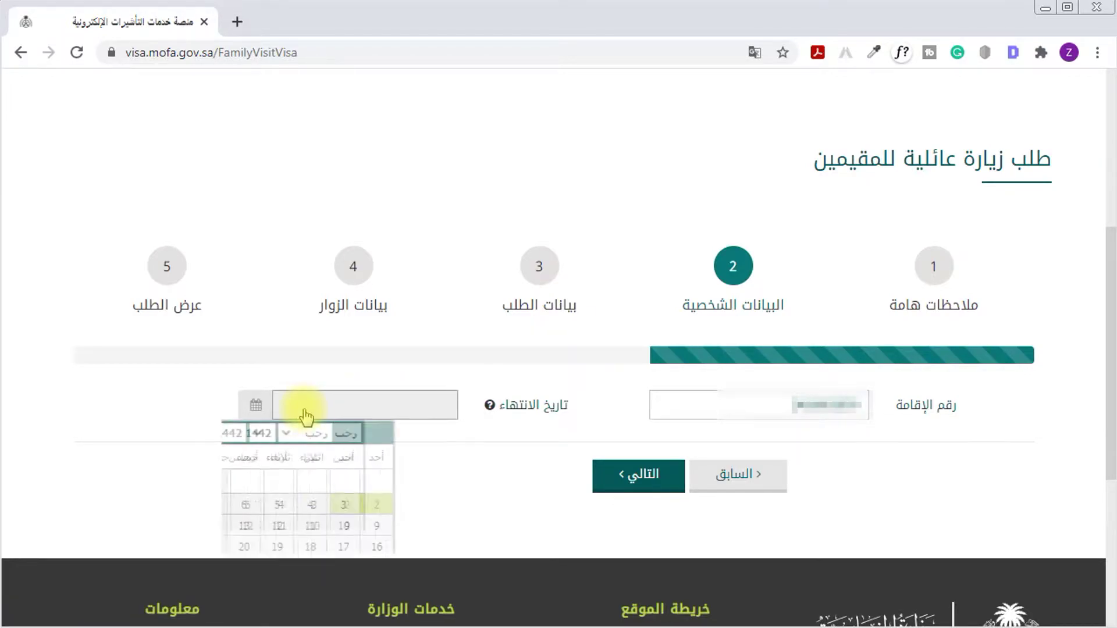
left_click(298, 431)
left_click(311, 457)
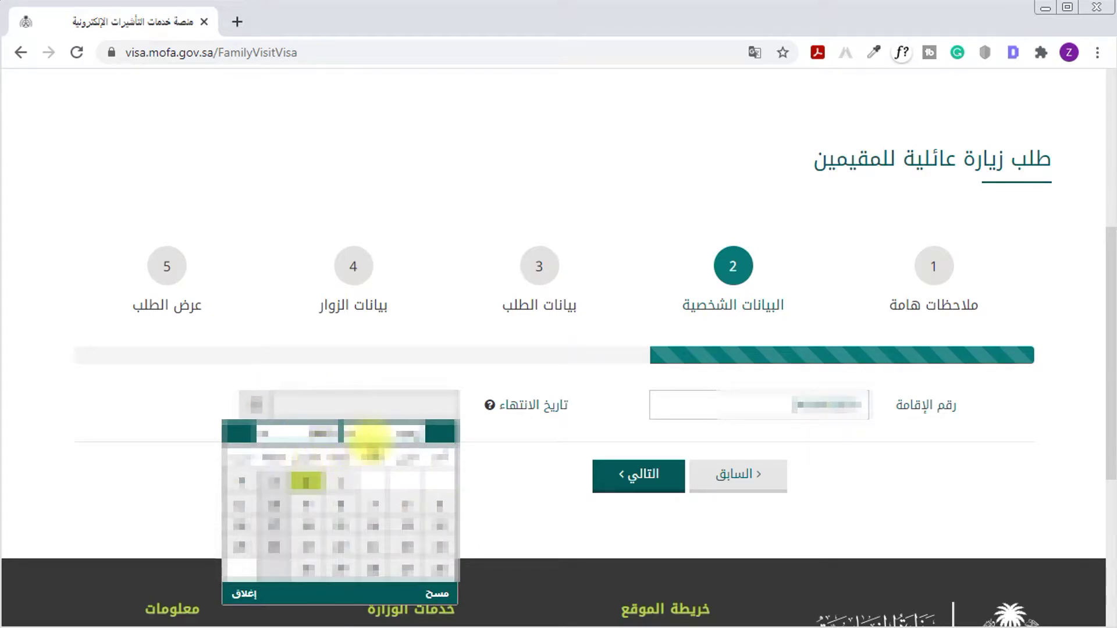
left_click(372, 436)
left_click(374, 460)
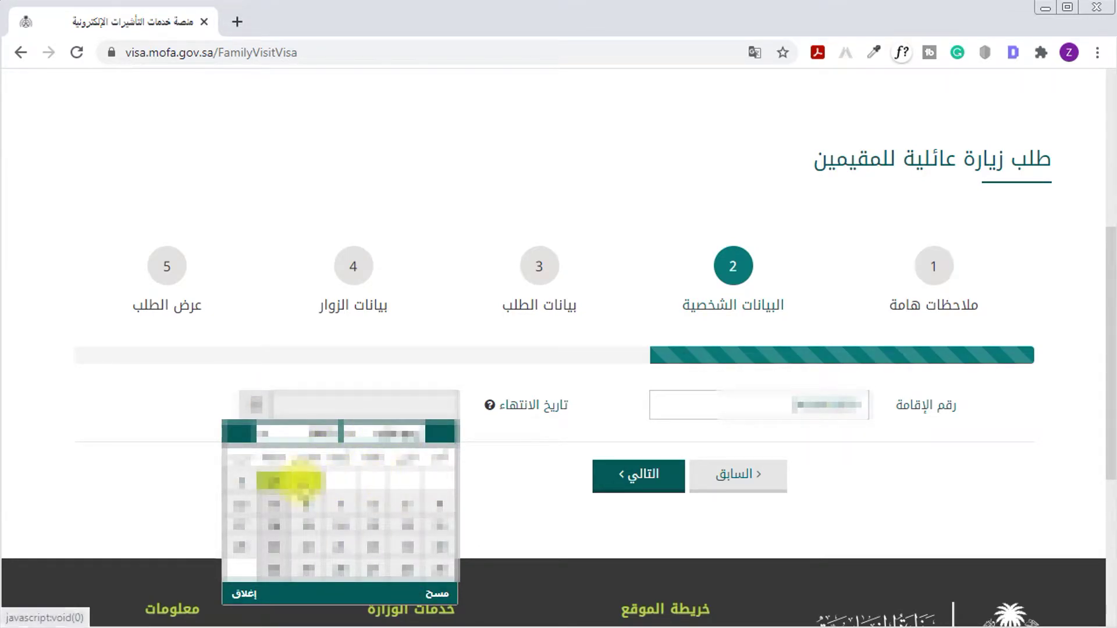
left_click(302, 481)
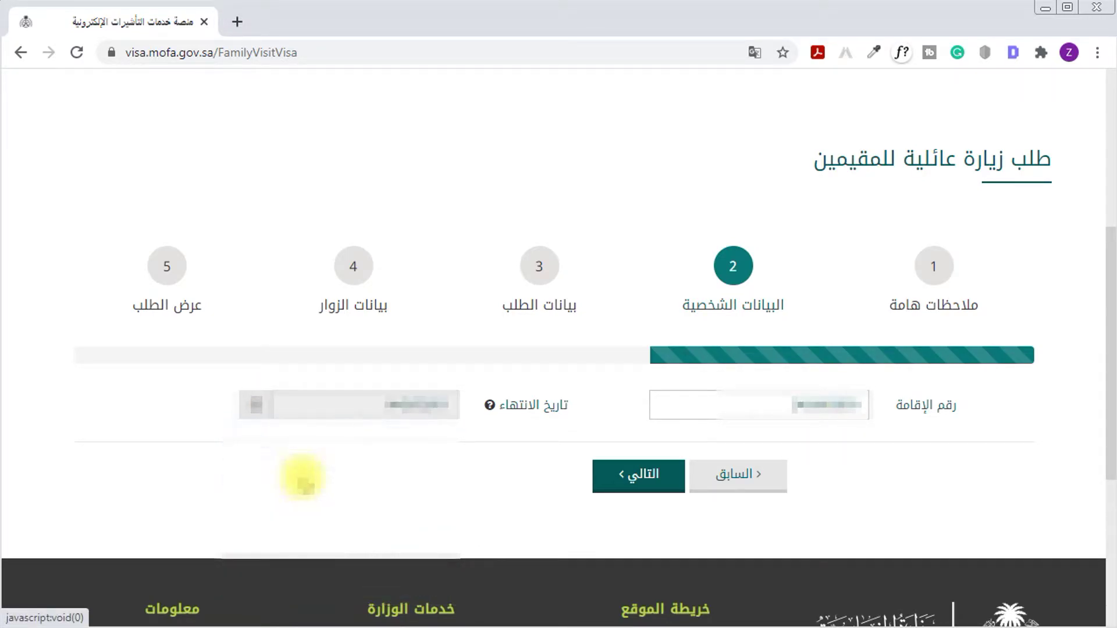
On the request details step, review the applicant's data and keep nationality الهند
left_click(645, 488)
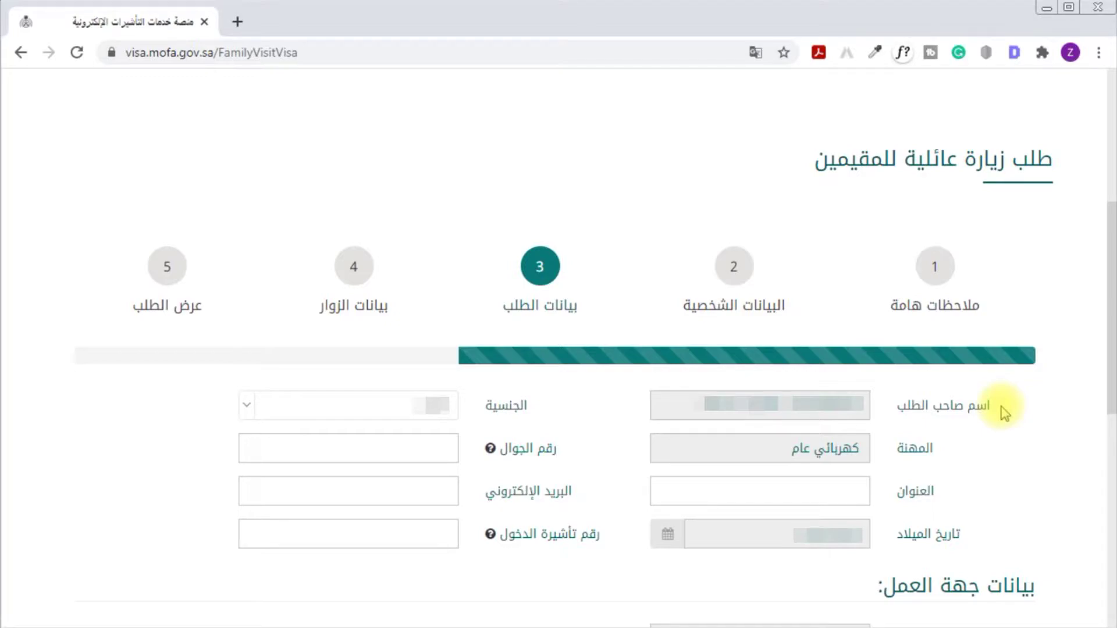
left_click_drag(1006, 413, 714, 410)
left_click_drag(930, 452, 791, 448)
left_click(959, 465)
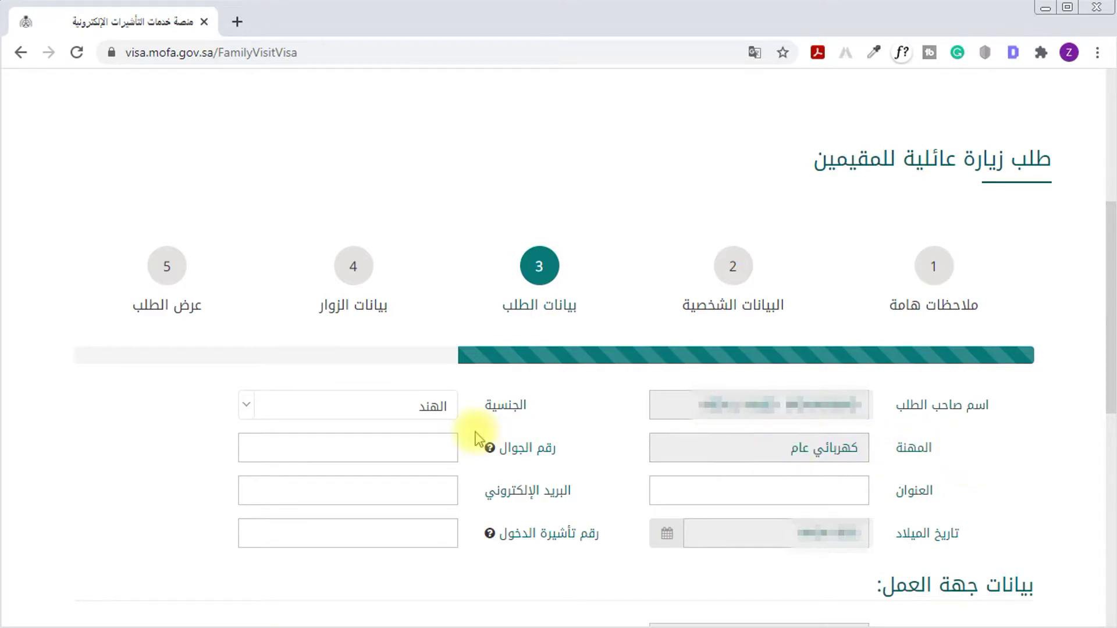
left_click_drag(544, 399, 492, 406)
left_click(449, 418)
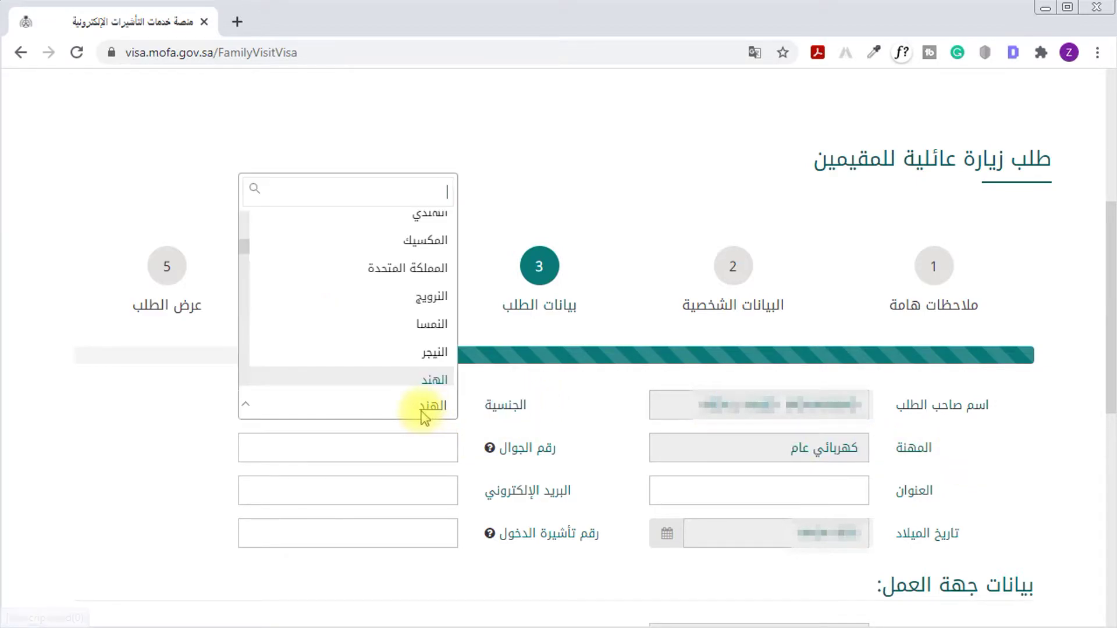
left_click(186, 456)
left_click(1041, 468)
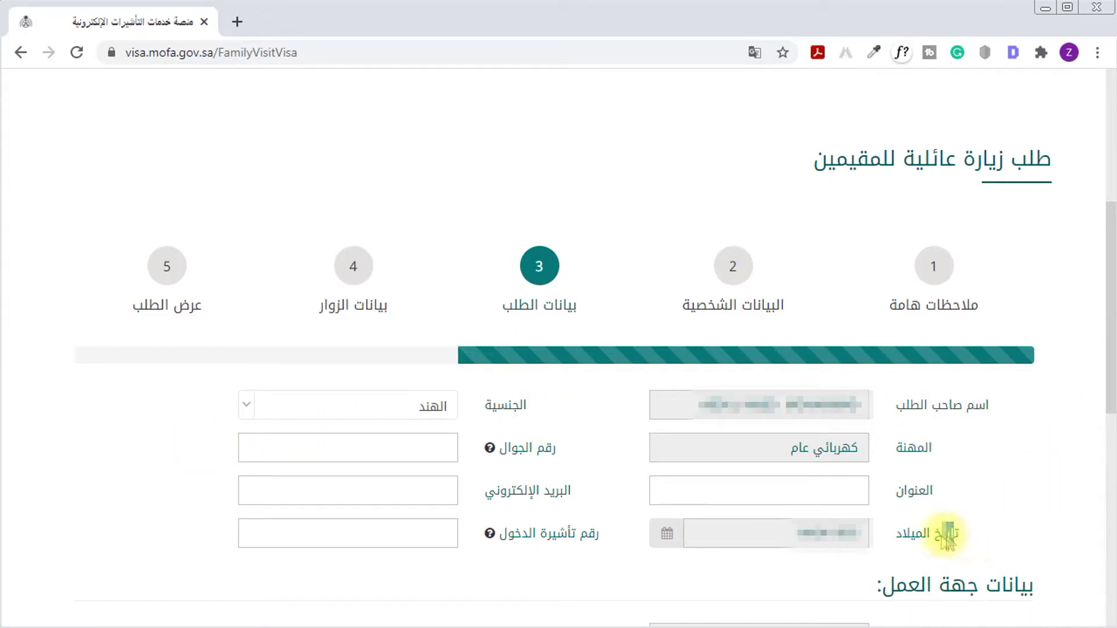
left_click_drag(963, 532, 832, 542)
left_click_drag(943, 491, 896, 494)
left_click(820, 488)
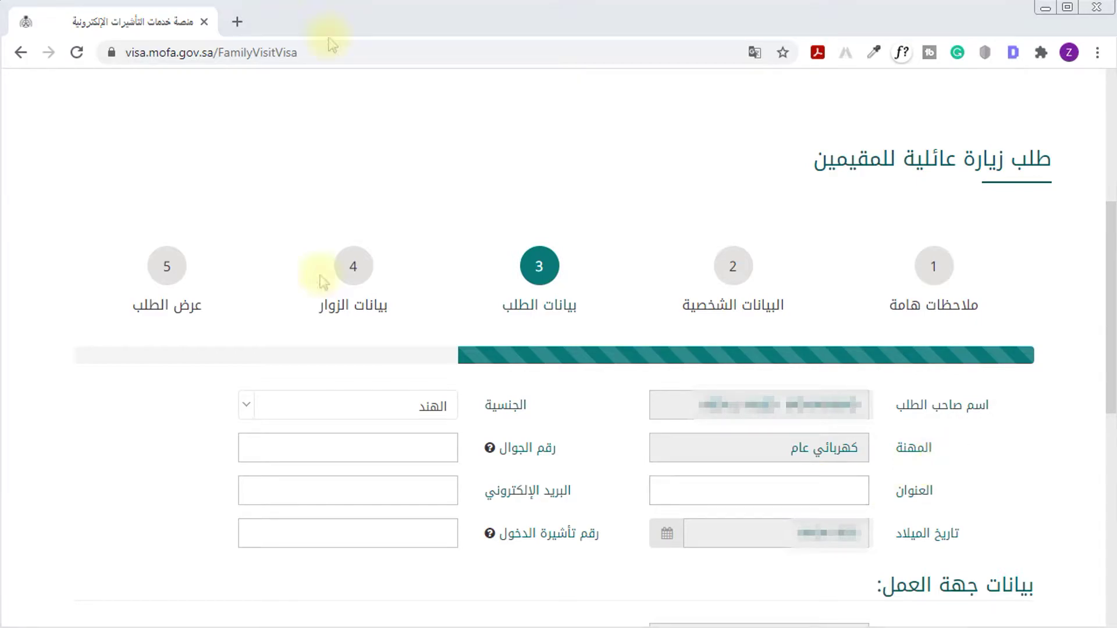
Enter the applicant's mobile number, e-mail address and entry visa number
left_click(406, 455)
type("0555")
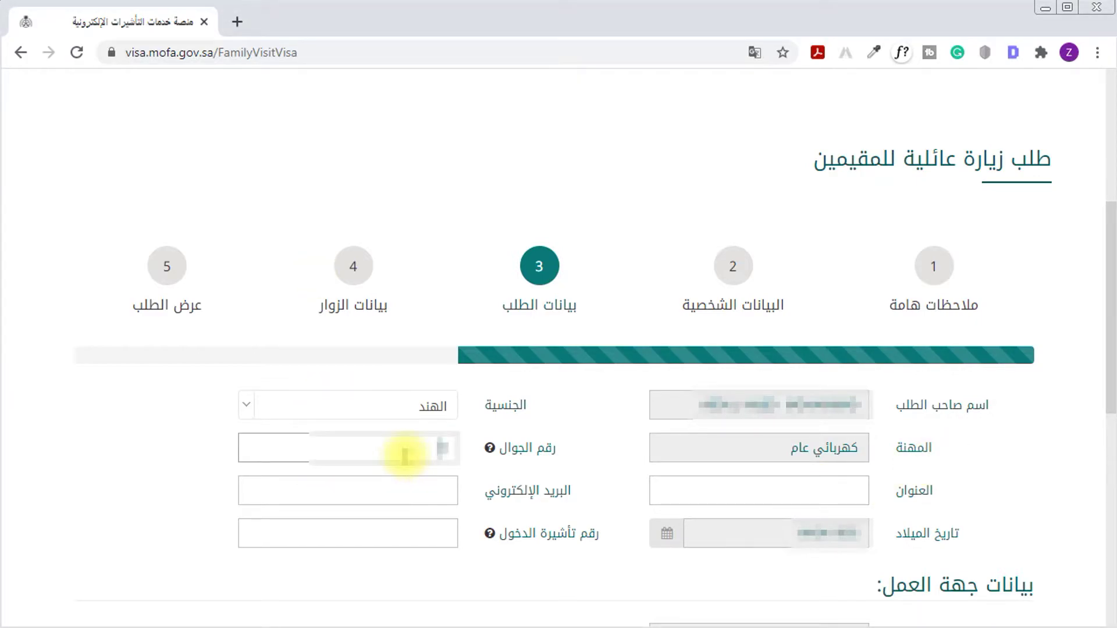
type("1234567")
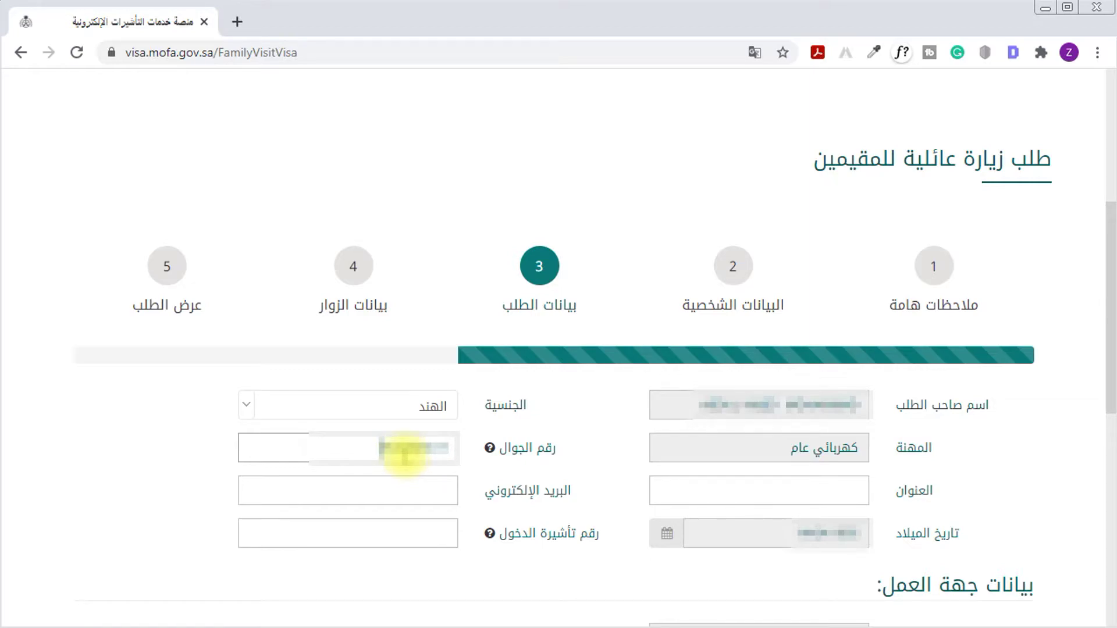
left_click(412, 498)
type("a@gmail.com")
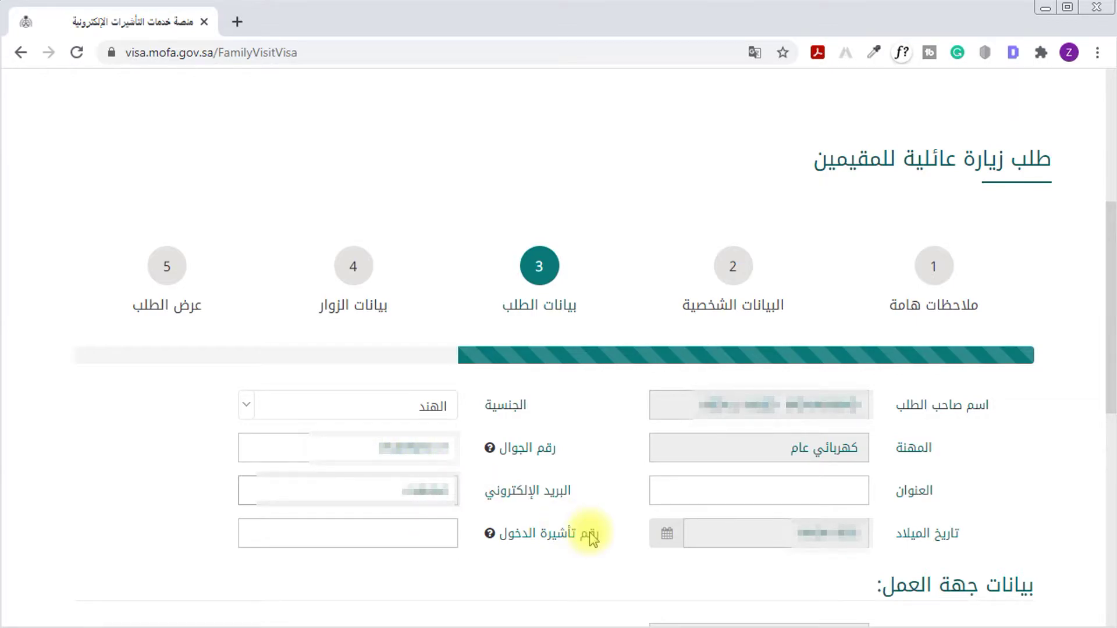
type("@gmail.com")
type("@gmail.com")
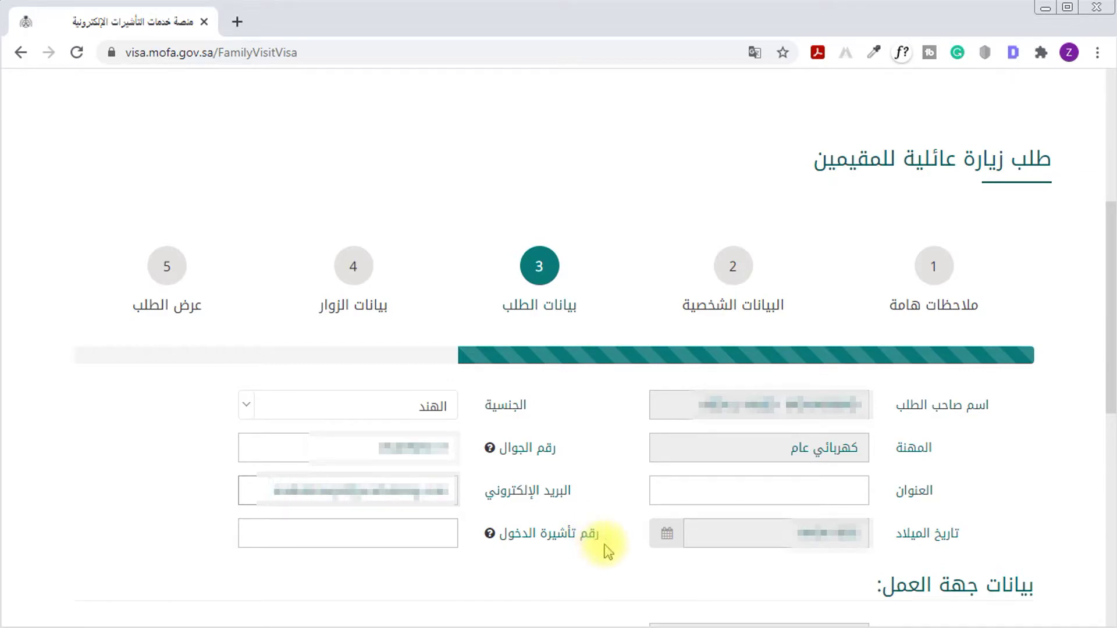
left_click_drag(598, 539, 449, 531)
left_click(437, 533)
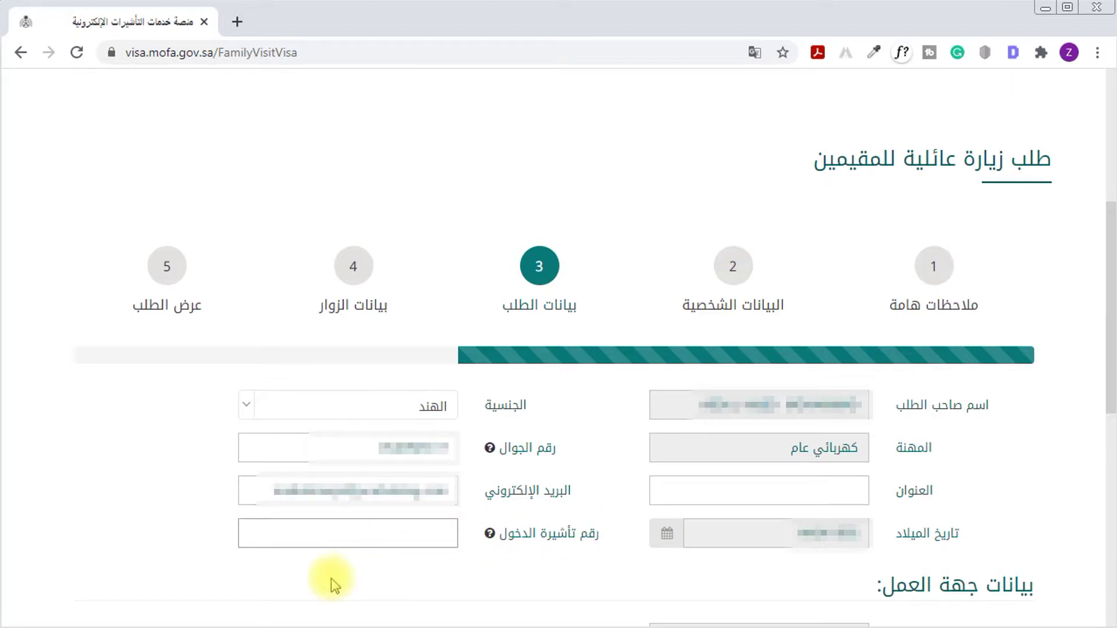
type("12")
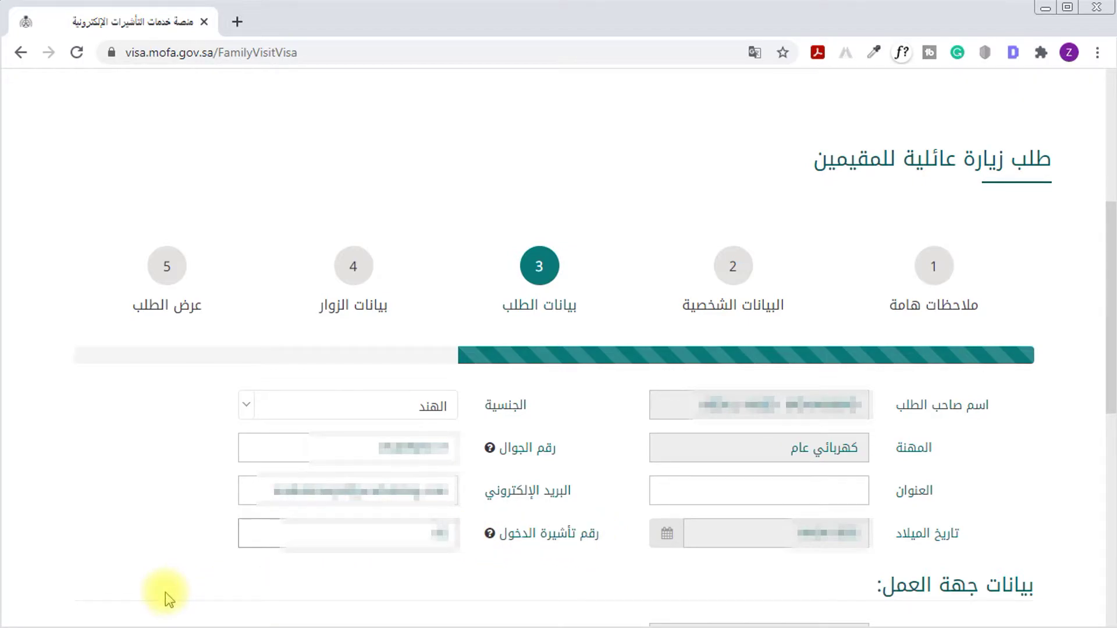
type("34567890")
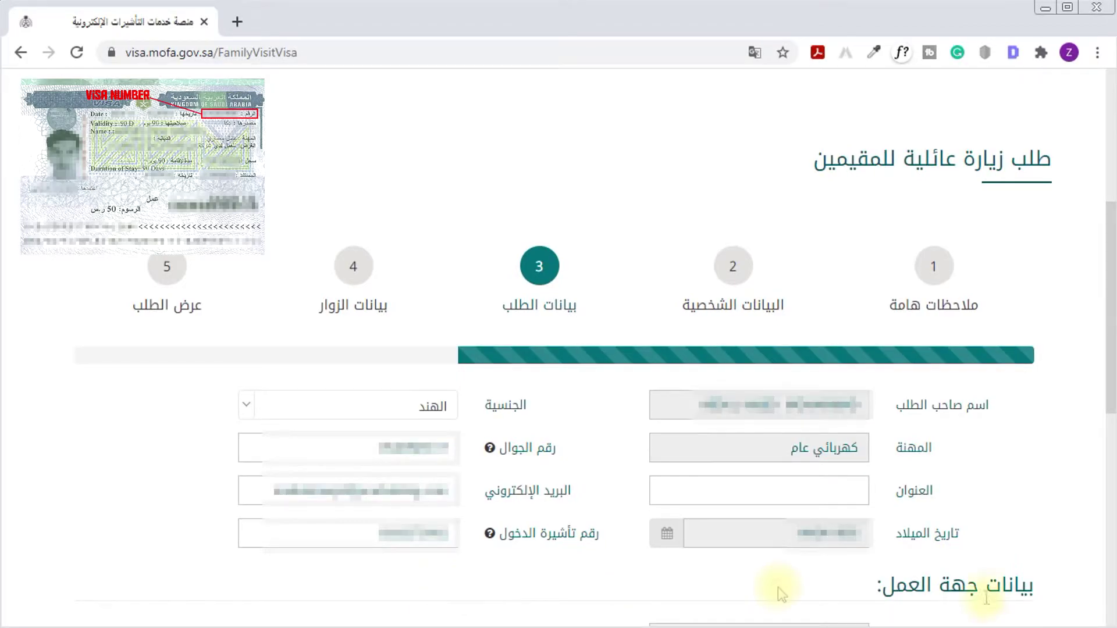
Try to continue to the next form step, triggering the missing-address error
scroll(1067, 429, "down", 4)
left_click_drag(1052, 369, 855, 404)
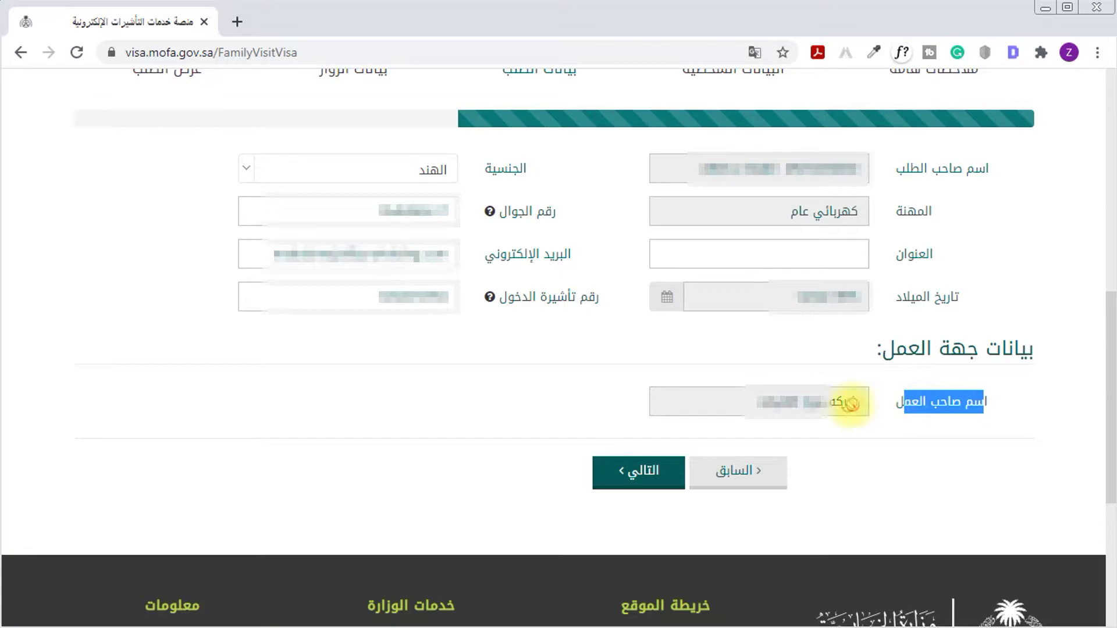
left_click(678, 524)
left_click(644, 478)
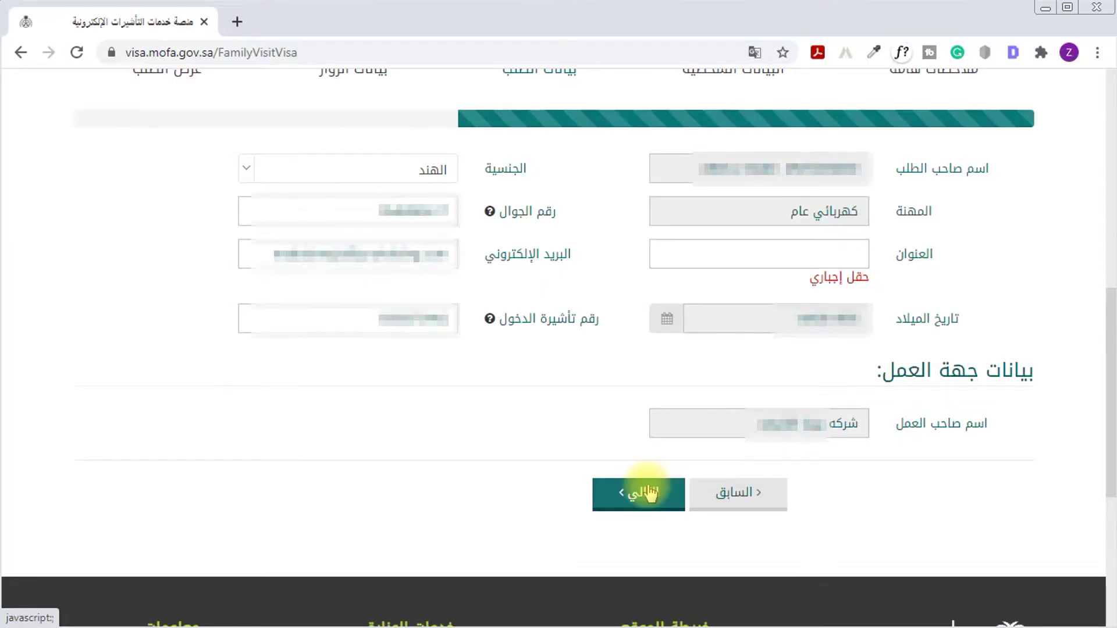
Type the applicant's address into the required العنوان field
left_click(850, 254)
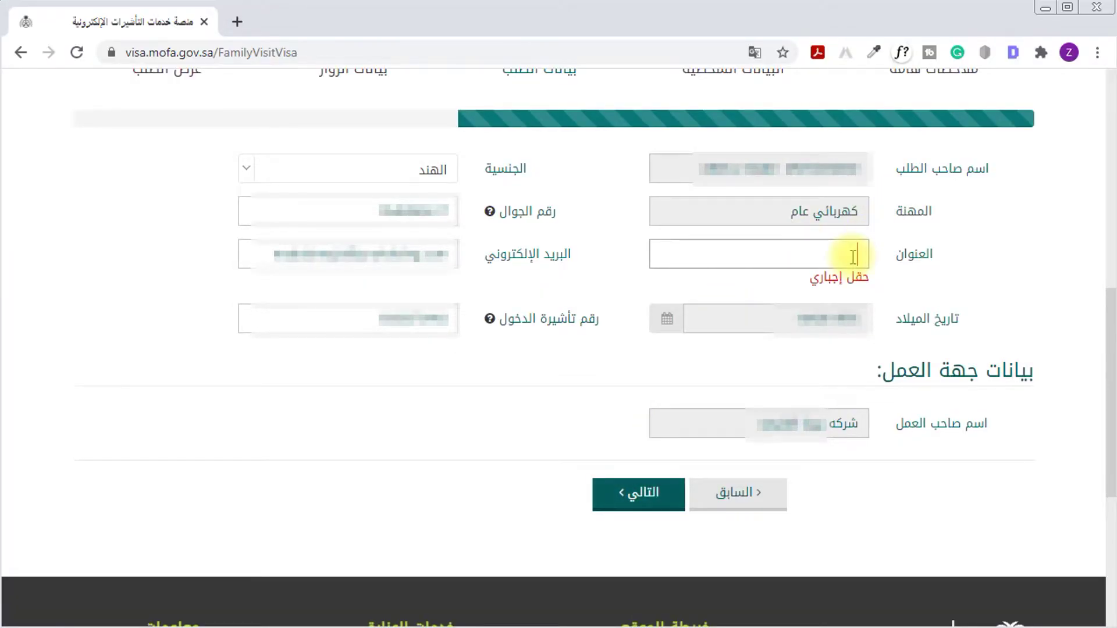
left_click(847, 256)
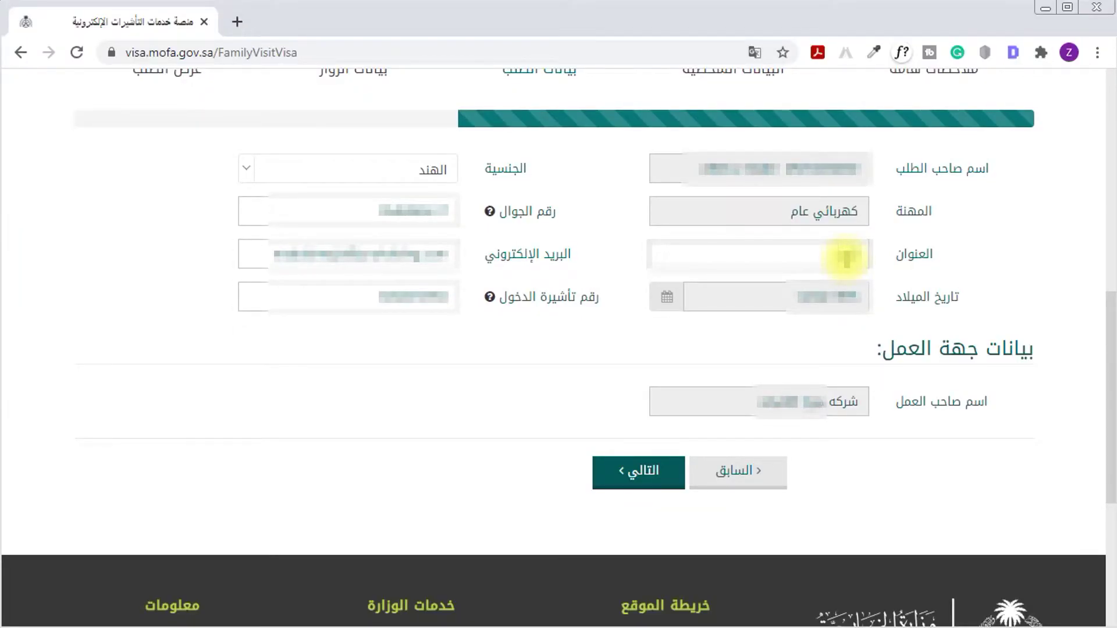
type("الرياض حي ال")
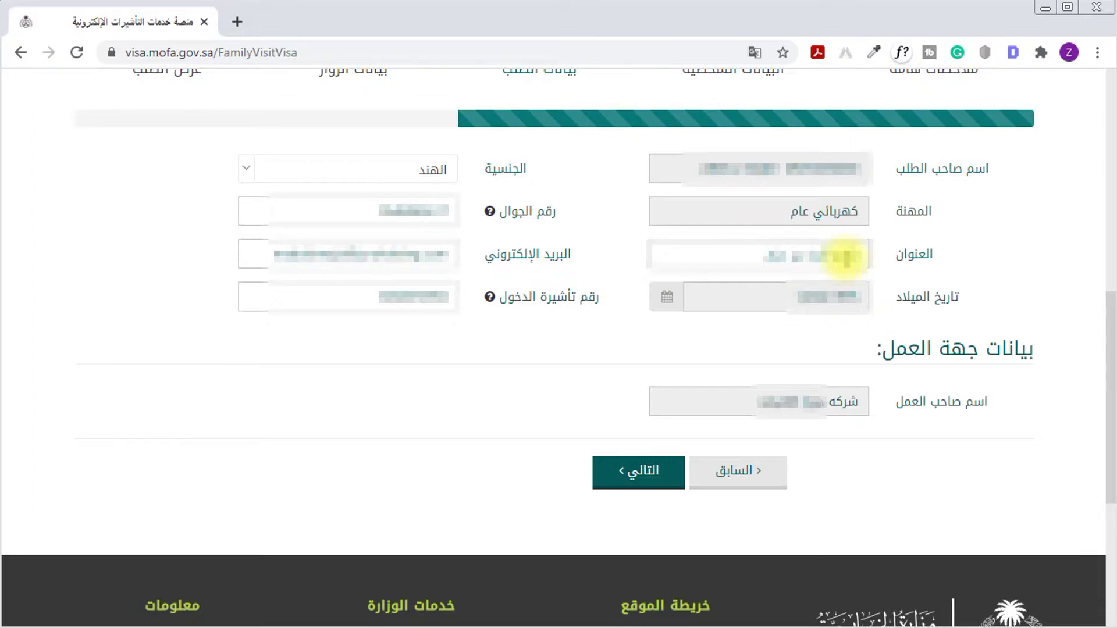
type("رياض شارع ال")
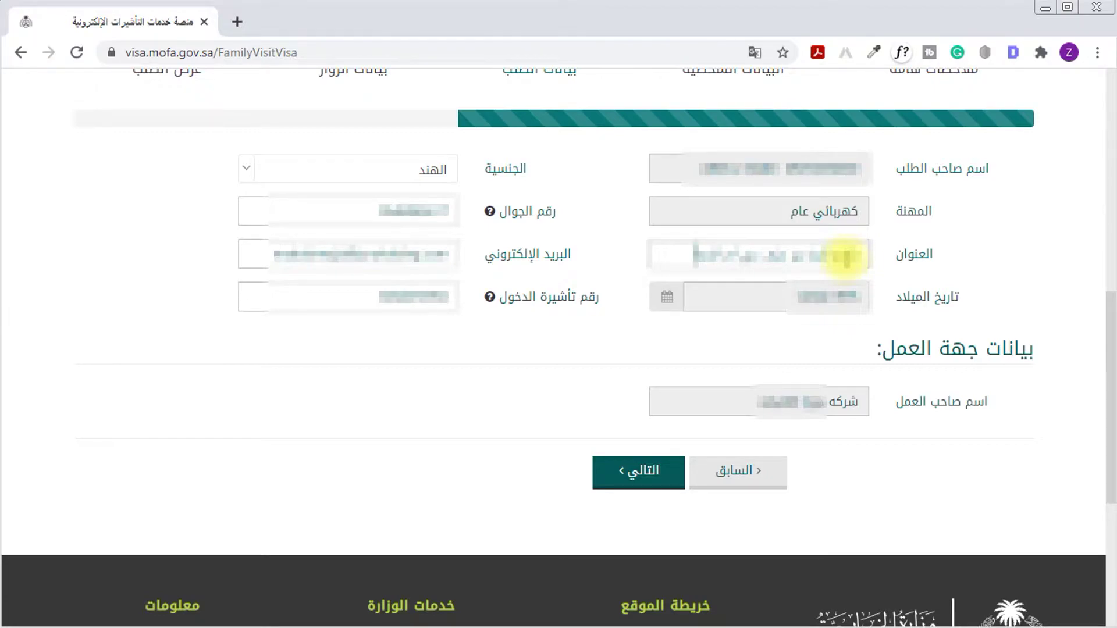
type("ملك فهد الرياض")
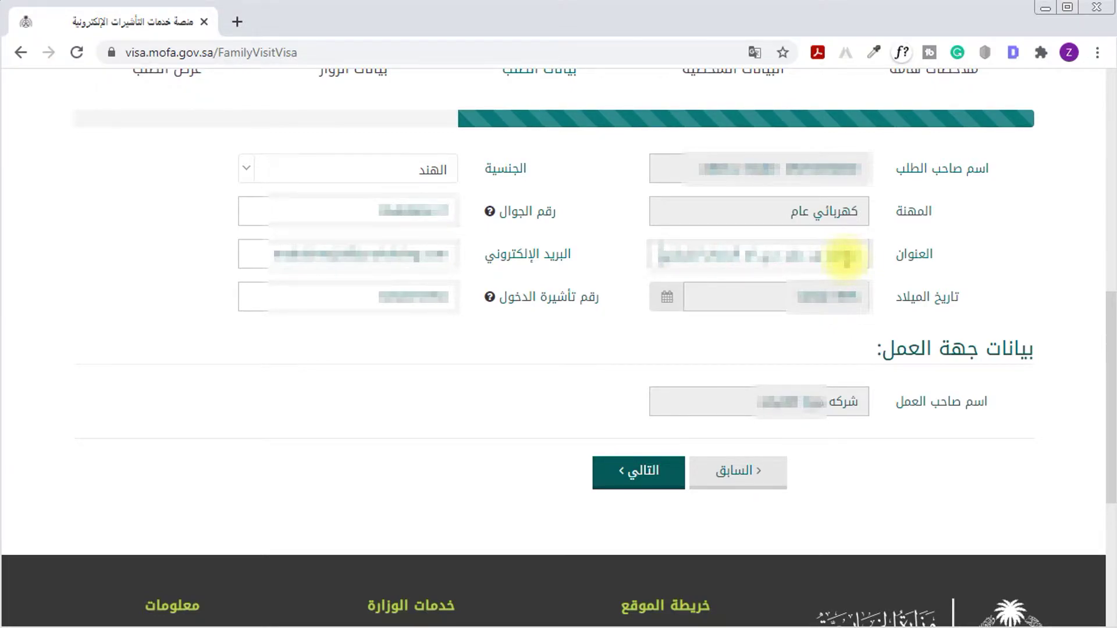
type("ةية السعودية")
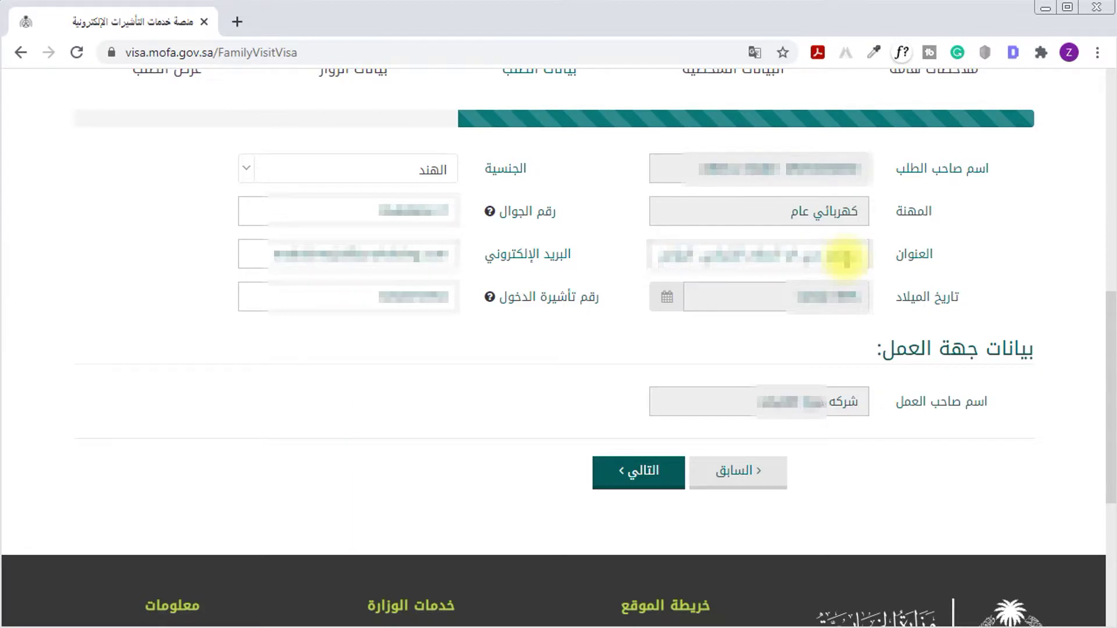
Move to the visitors' data step and type the visit purpose زيارة عائلية
left_click(654, 474)
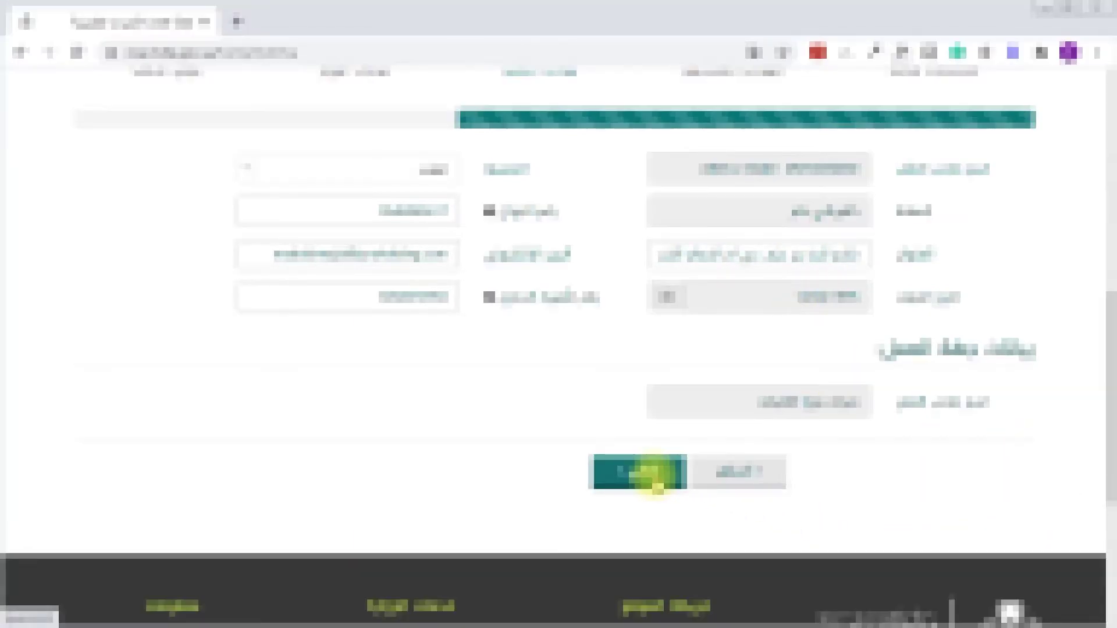
left_click(811, 174)
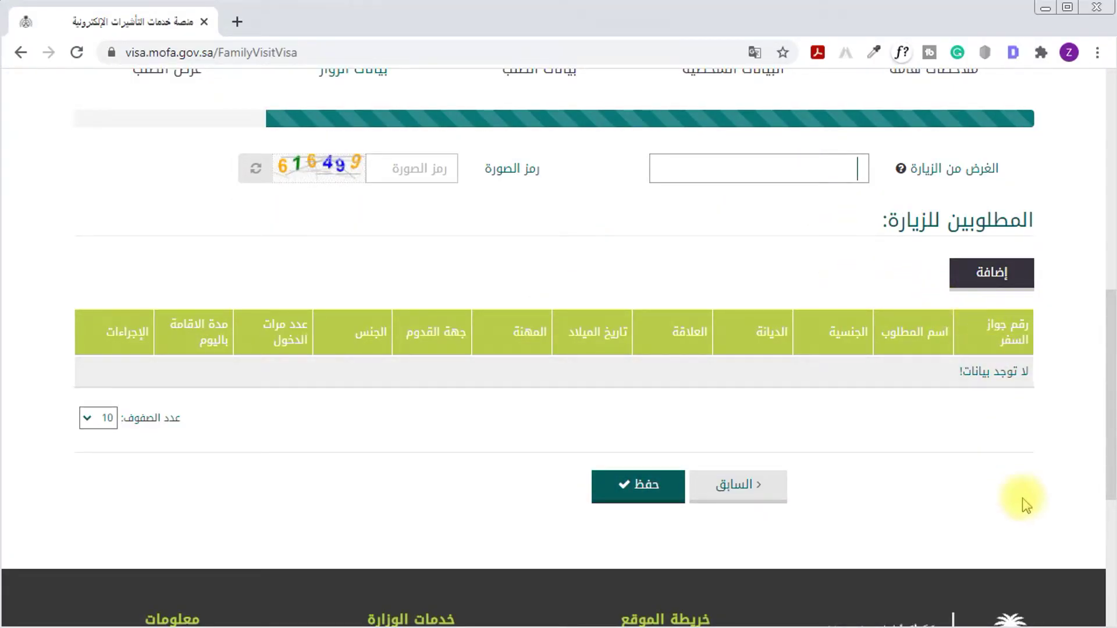
left_click_drag(997, 169, 928, 173)
left_click(867, 170)
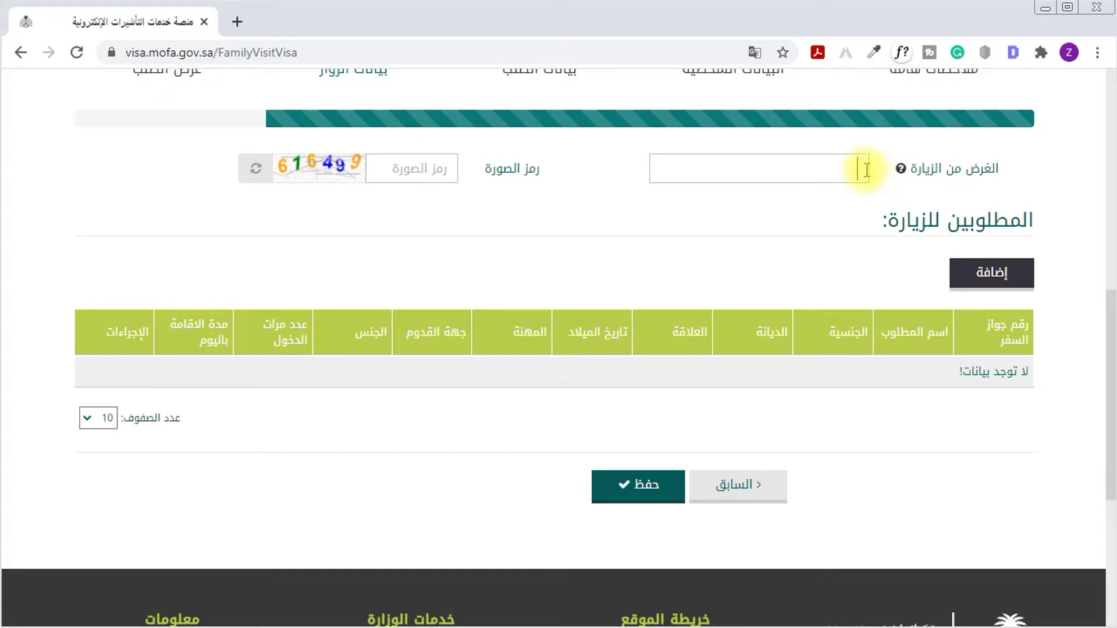
type("زيارة عائلية")
Enter the image verification code and extend the purpose to 'طلب زيارة عائلية'
left_click(393, 175)
type("61")
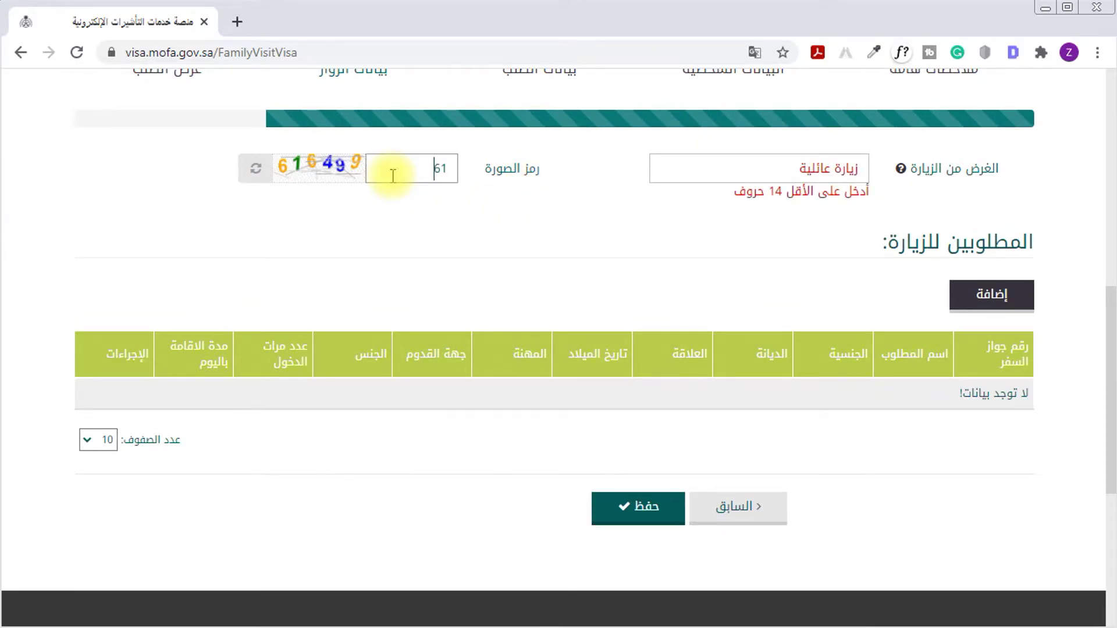
type("6499")
left_click(465, 230)
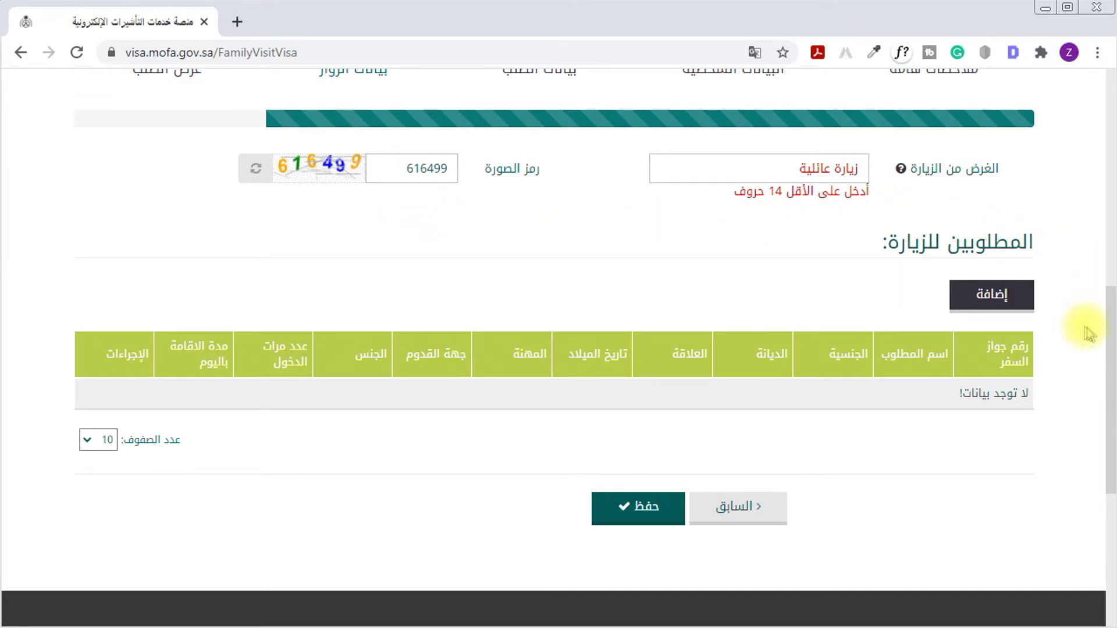
left_click_drag(1108, 344, 1108, 333)
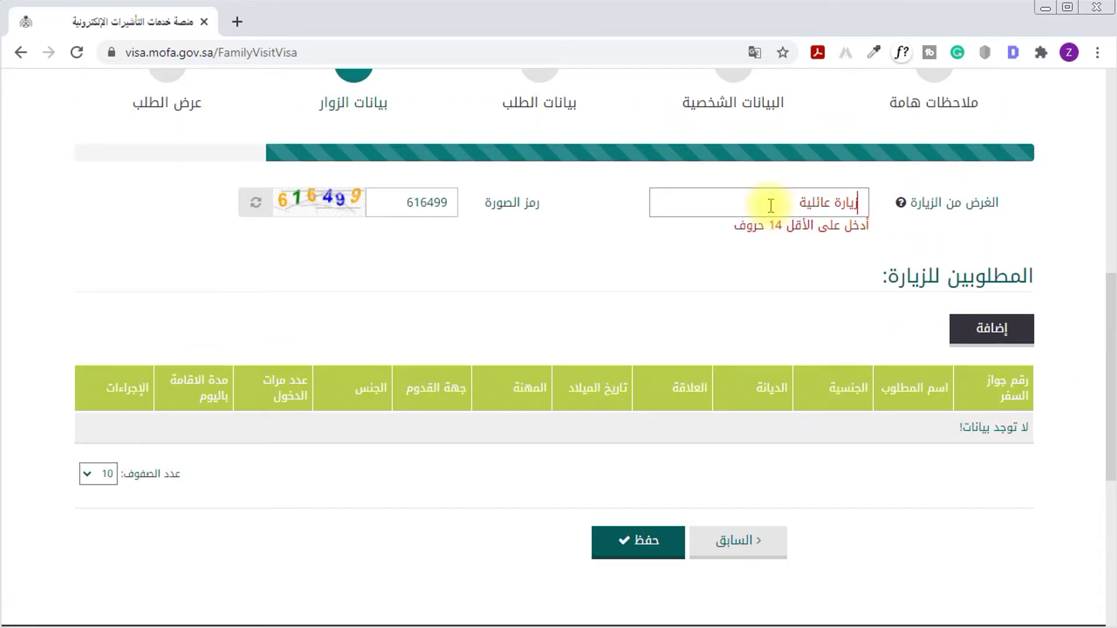
type("طلب")
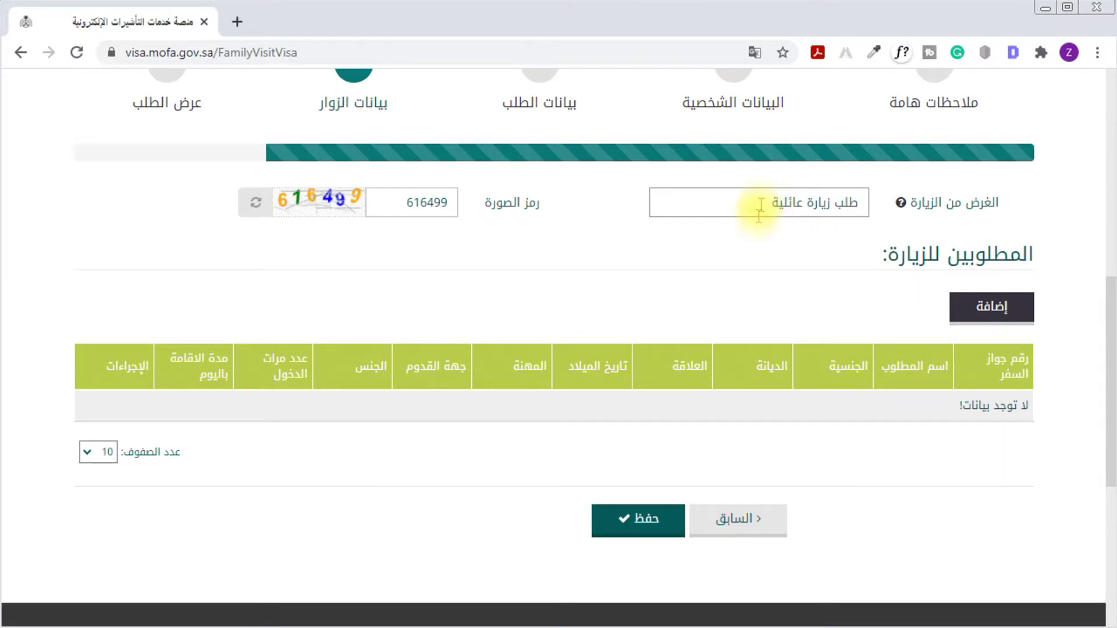
left_click_drag(913, 254, 1010, 256)
Open the add-visitor form, set nationality الهند and type the visitor's family name
left_click(966, 312)
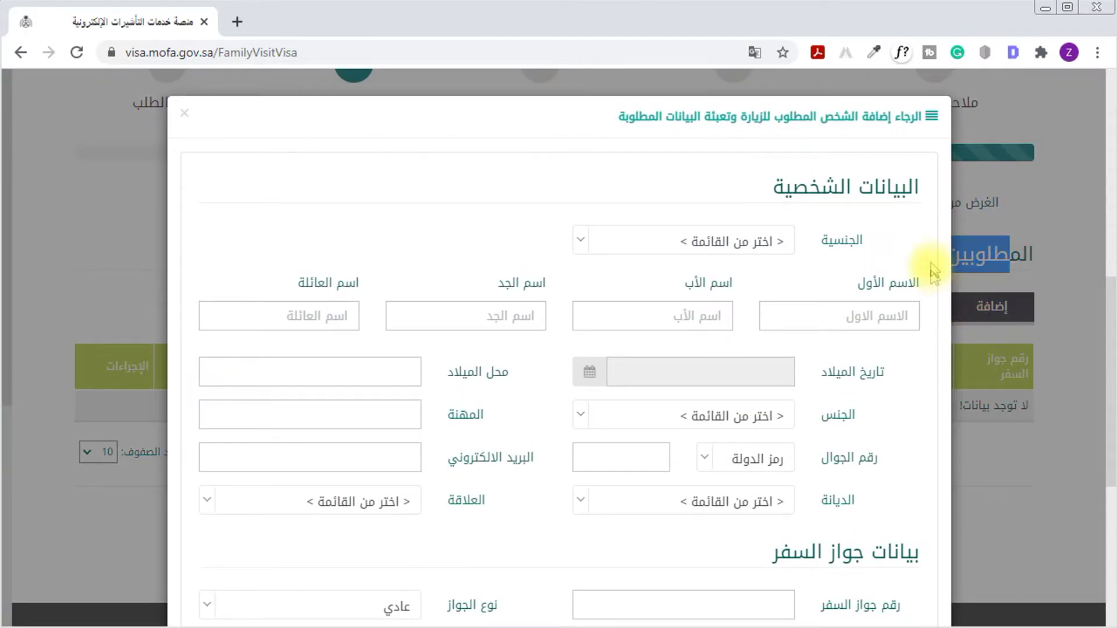
left_click_drag(924, 187, 765, 189)
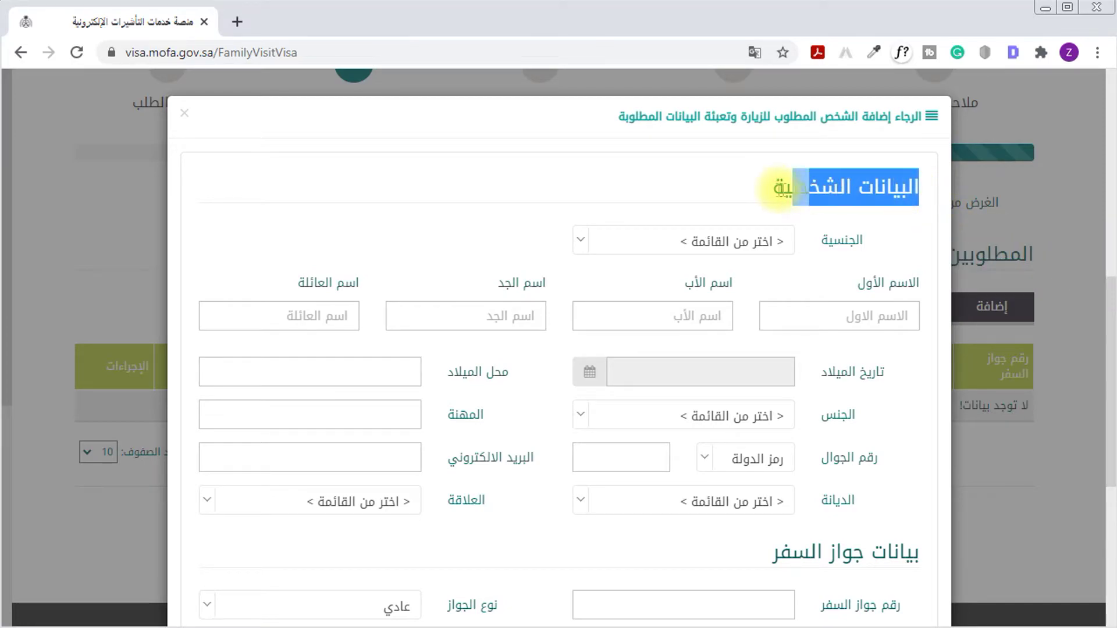
left_click(742, 239)
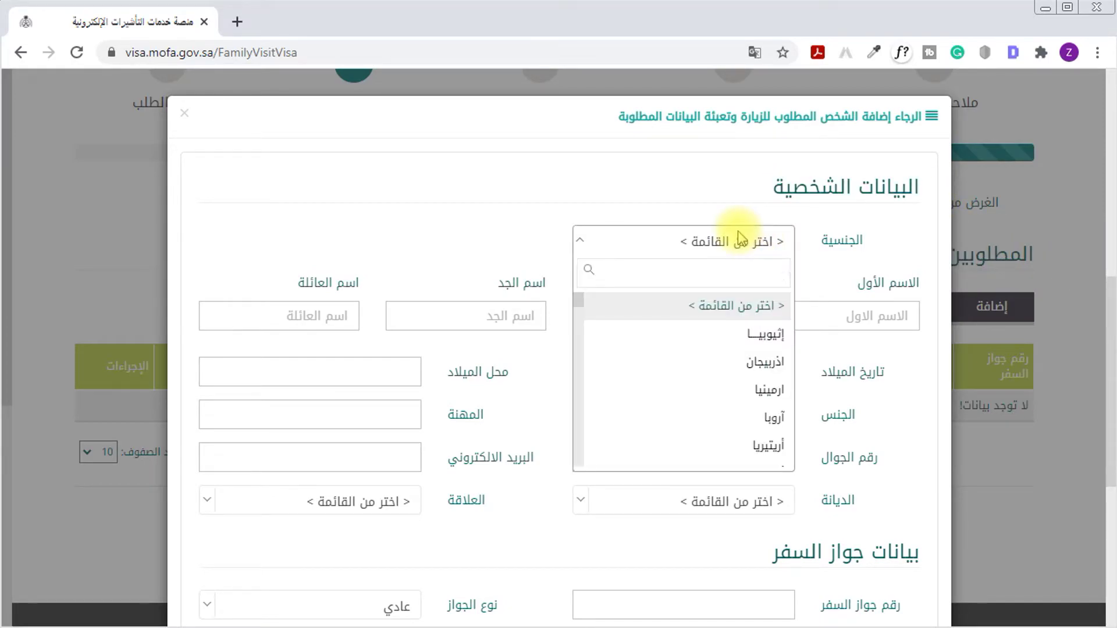
type("الهن")
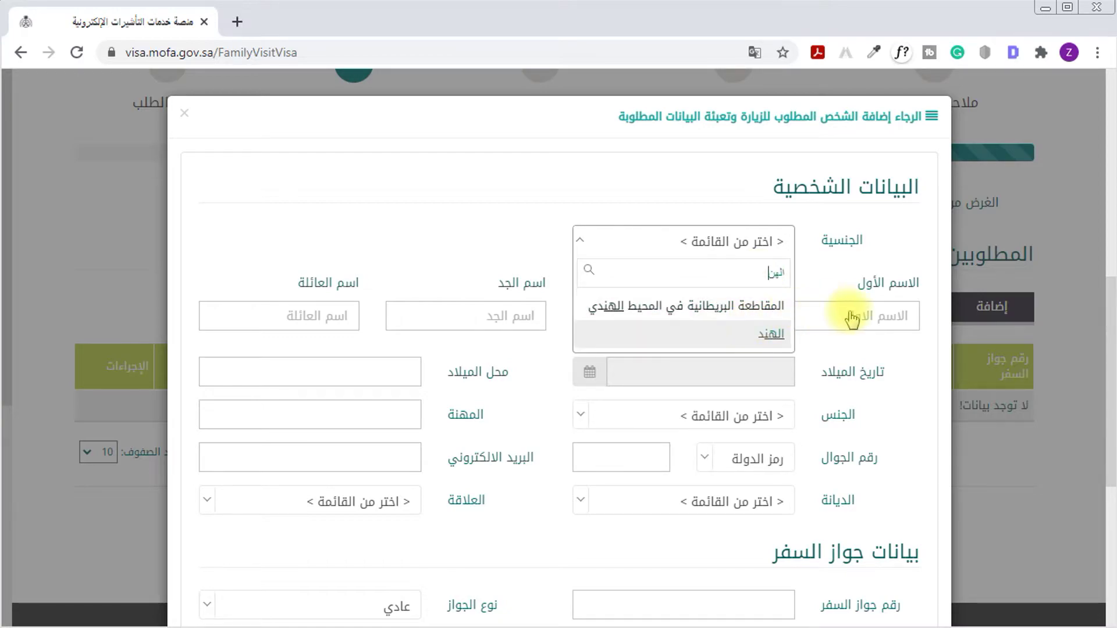
left_click(759, 334)
left_click(829, 324)
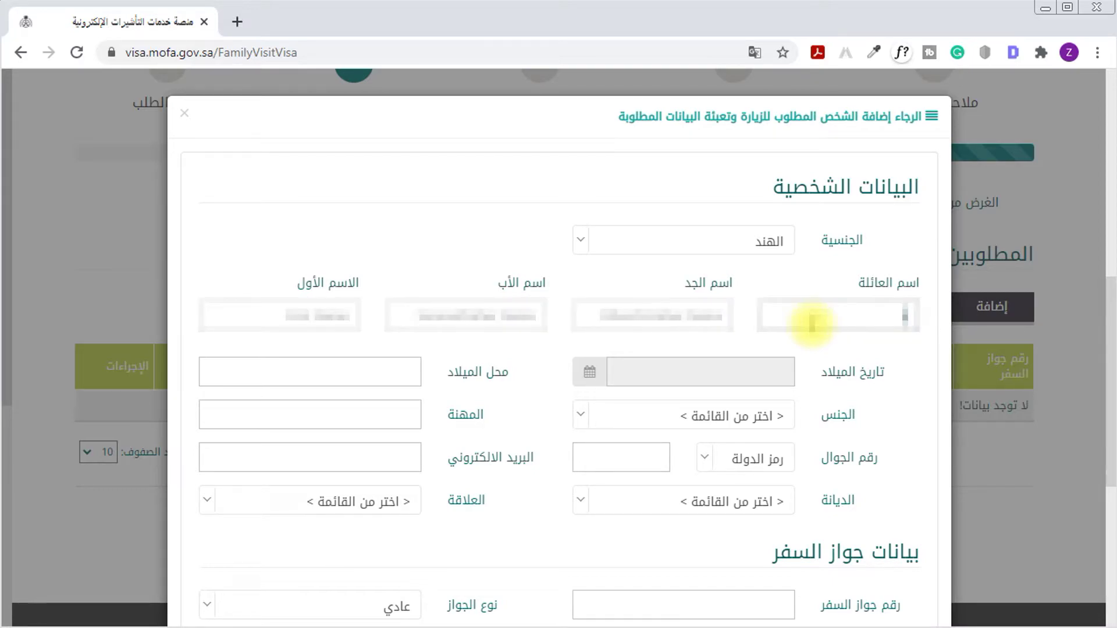
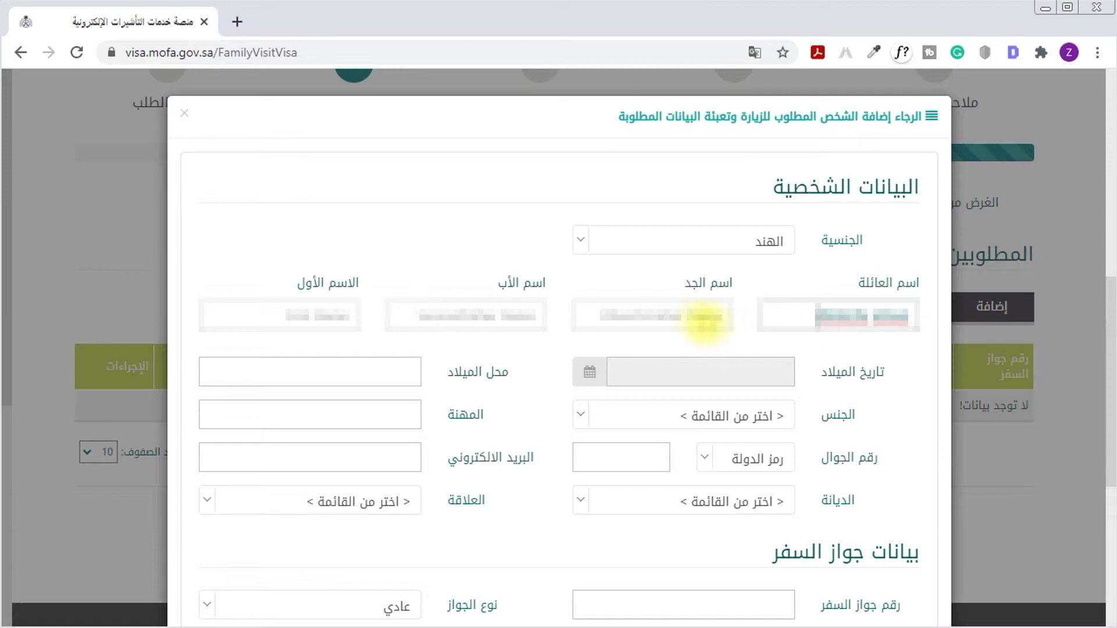
left_click_drag(814, 316, 911, 314)
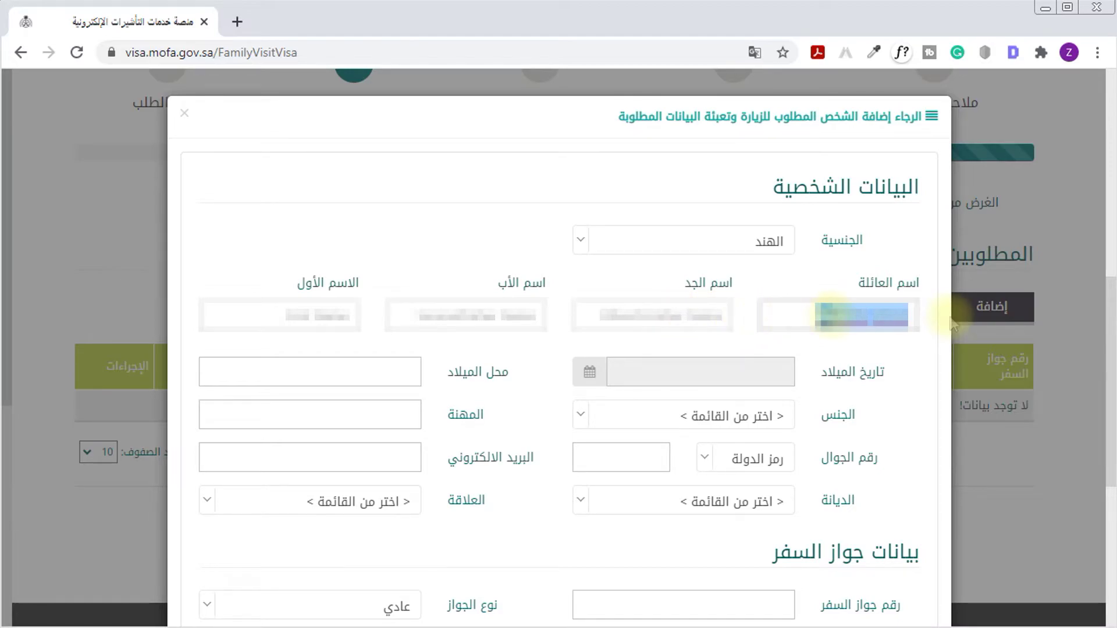
Clear and retype the visitor's first, father's and family names
left_click(357, 316)
key("ctrl+a")
key("BackSpace")
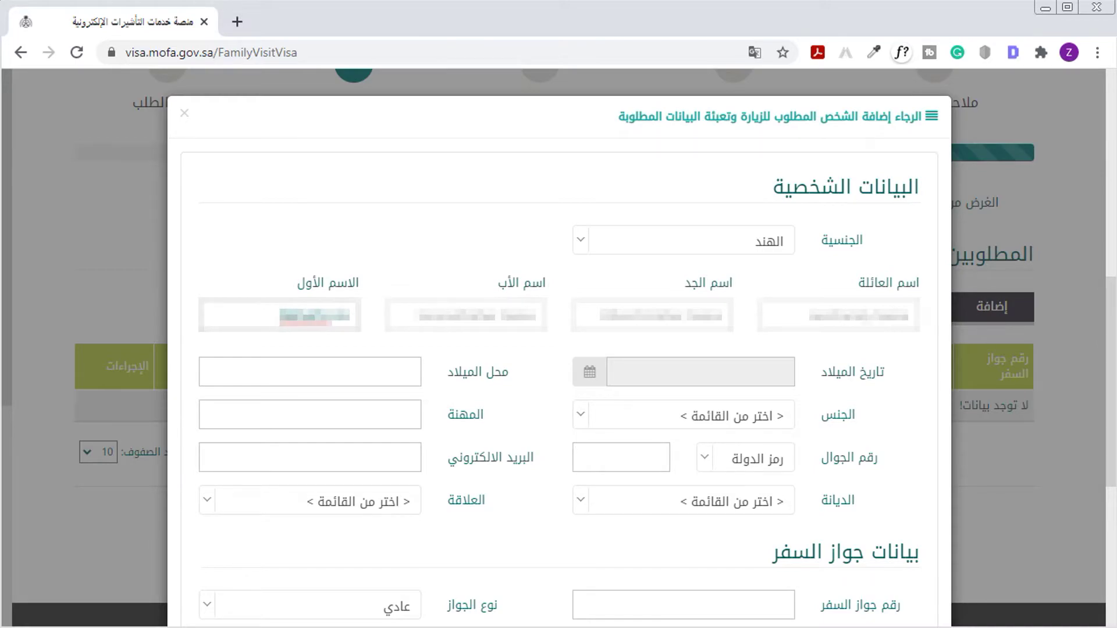
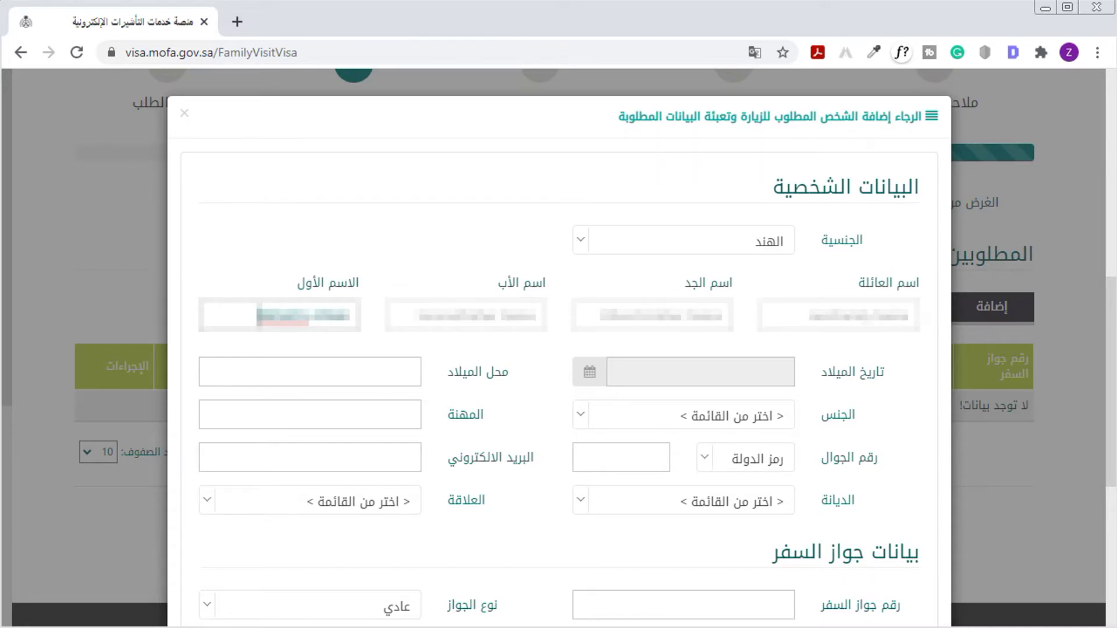
left_click(473, 312)
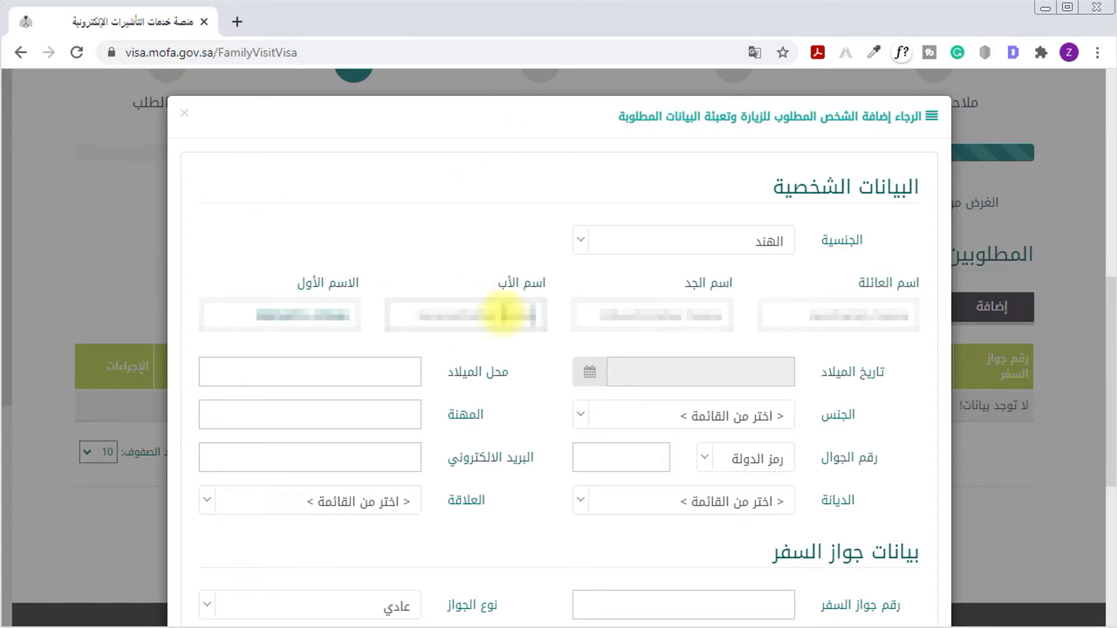
key("ctrl+a")
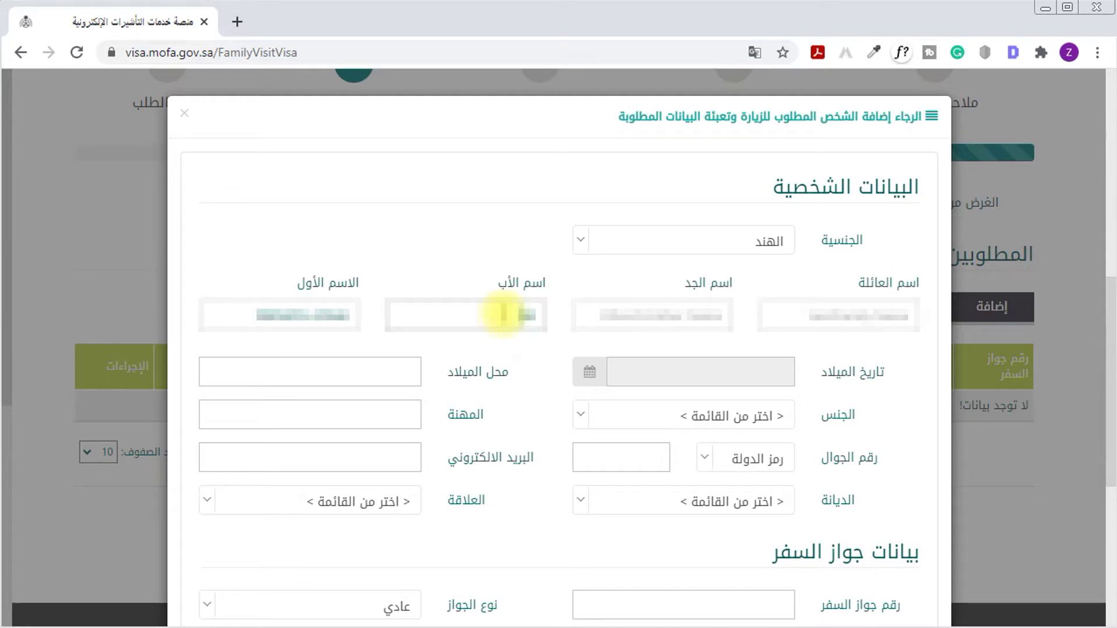
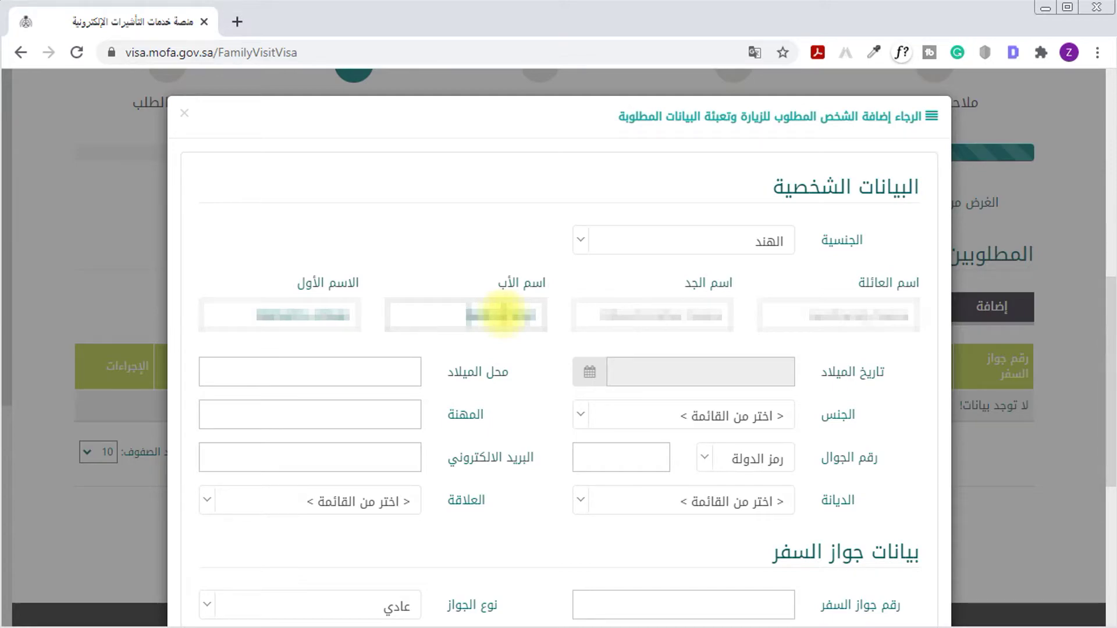
left_click(827, 340)
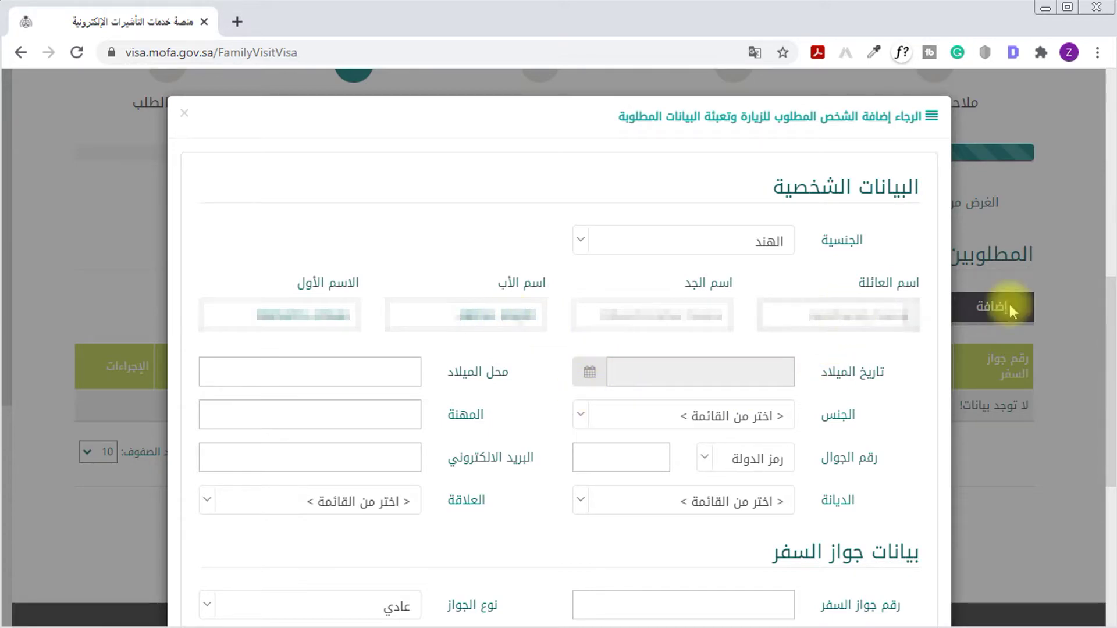
key("ctrl+a")
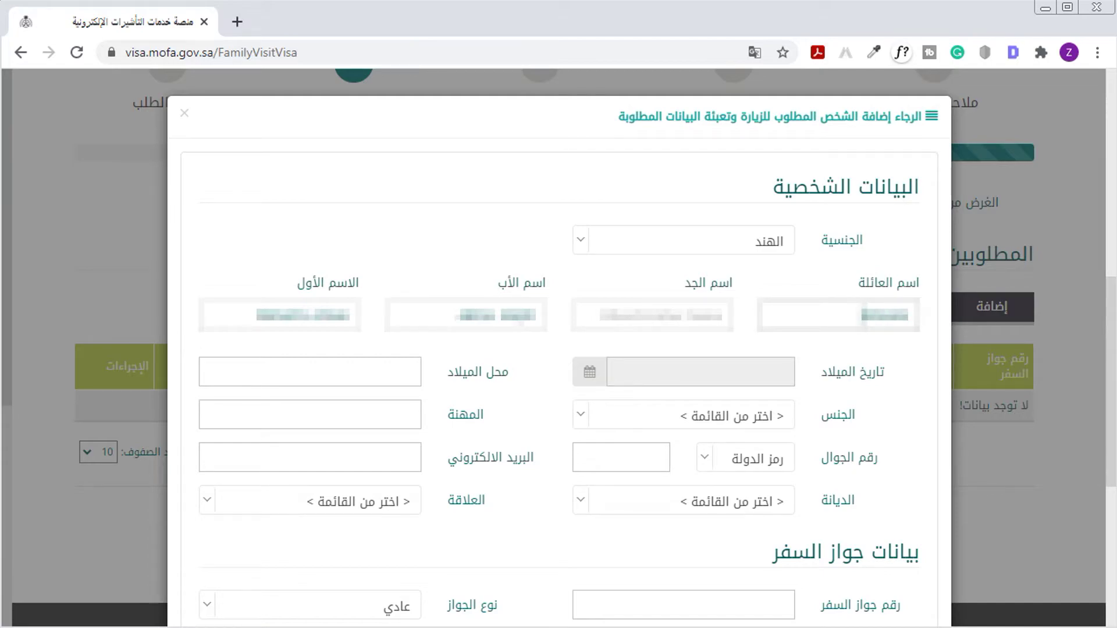
Pick the visitor's birth date and set gender to انثى
left_click(745, 375)
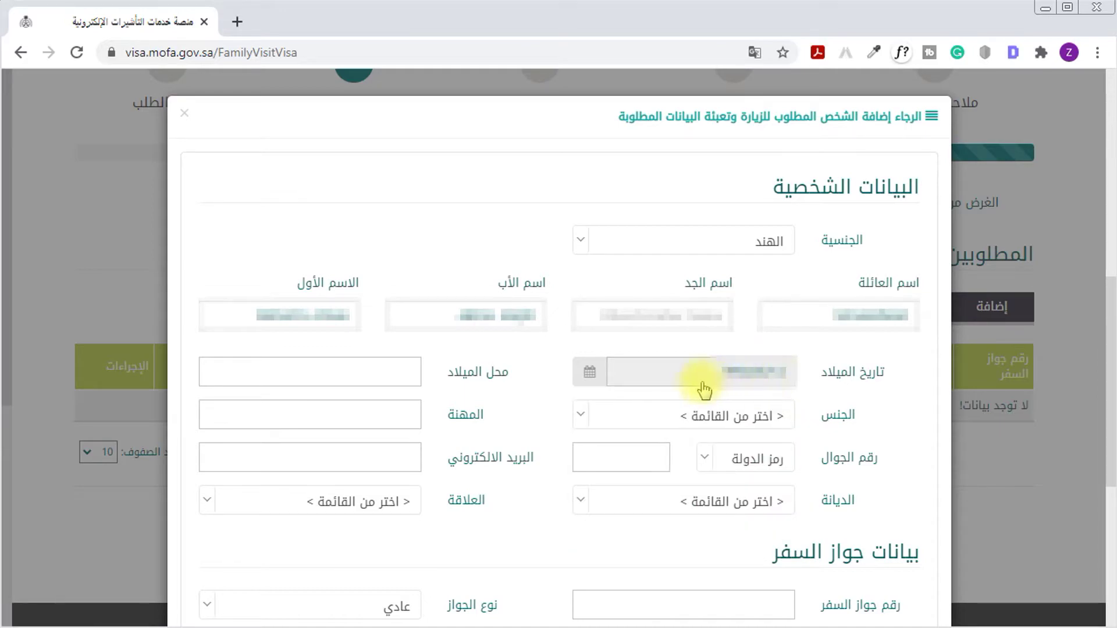
left_click(393, 376)
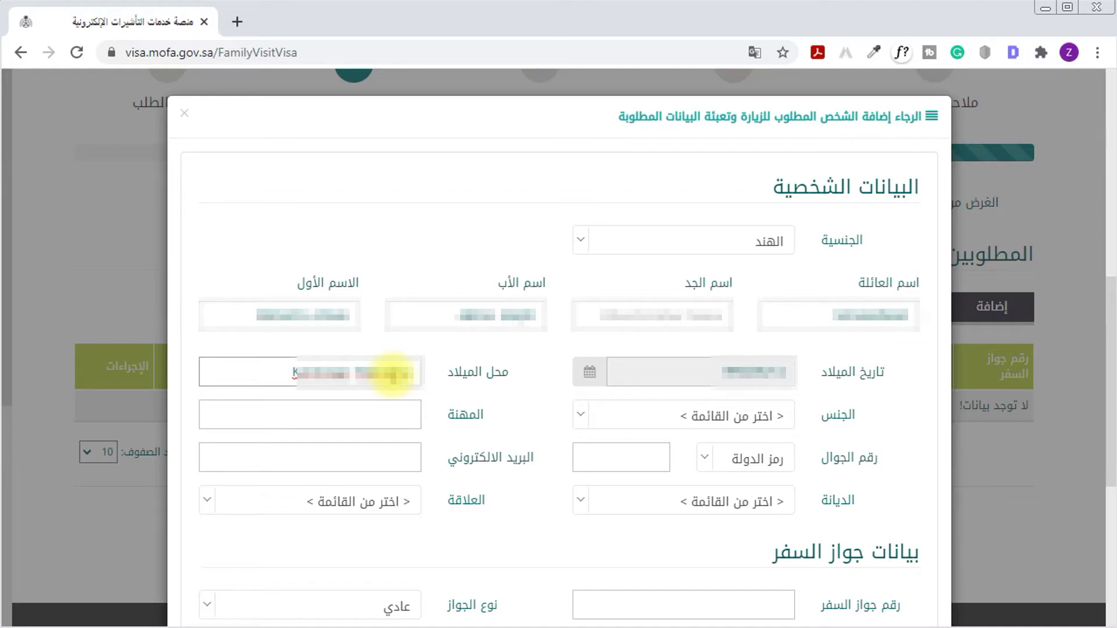
left_click(737, 414)
left_click(759, 512)
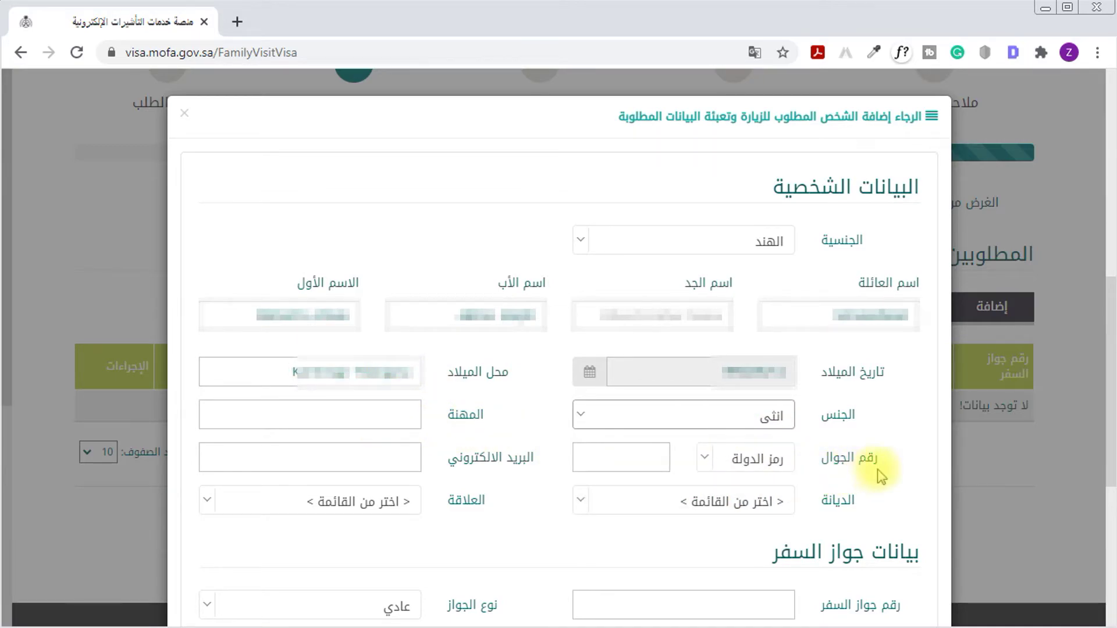
Select the India 0091 country code and type the visitor's mobile number
left_click(612, 458)
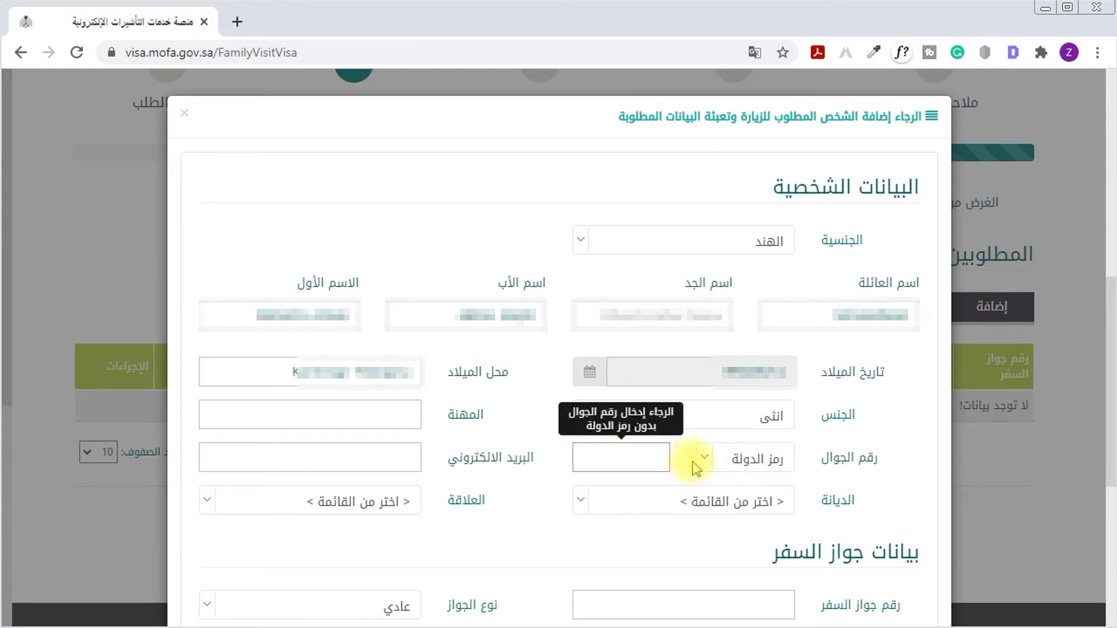
left_click(727, 461)
type("0091")
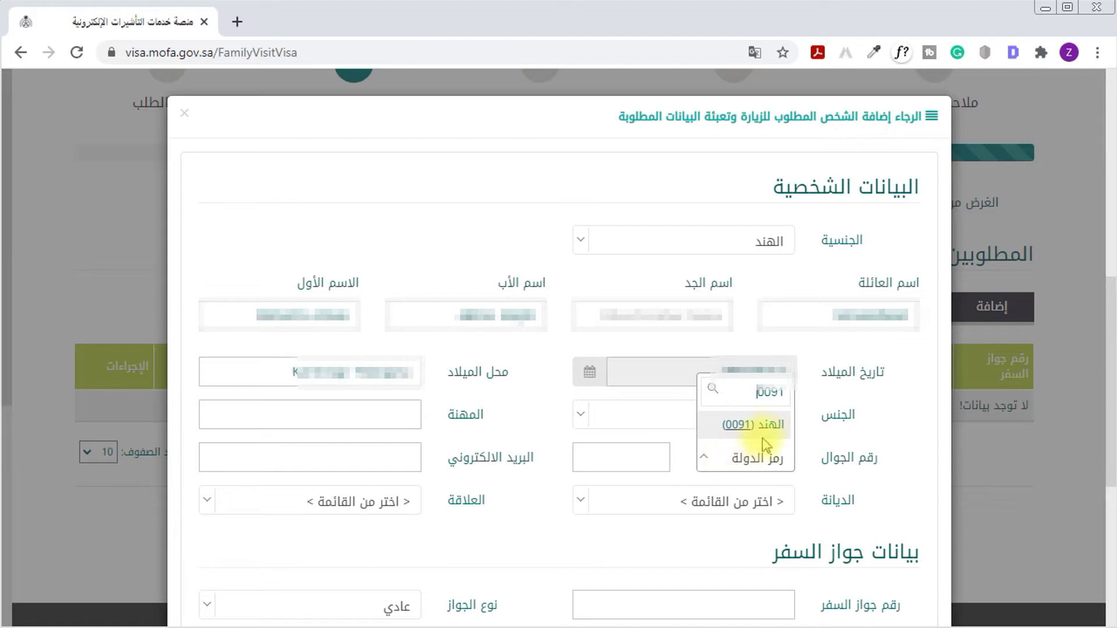
left_click(727, 424)
left_click(652, 457)
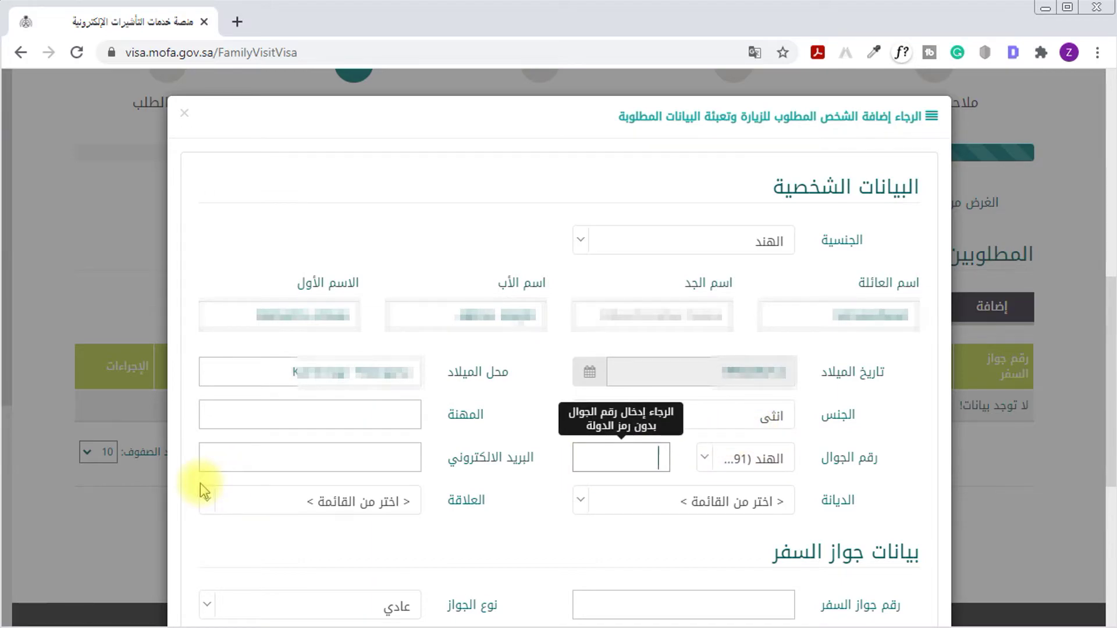
type("987654")
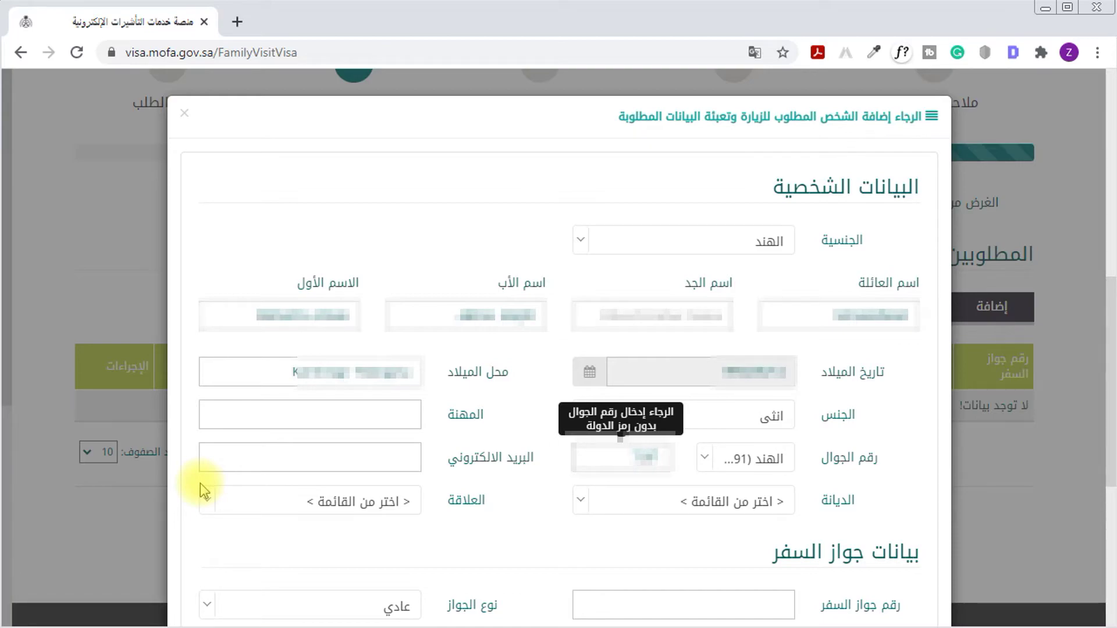
type("32109876")
Enter the visitor's e-mail address in البريد الالكتروني
left_click(406, 456)
left_click_drag(504, 472, 407, 462)
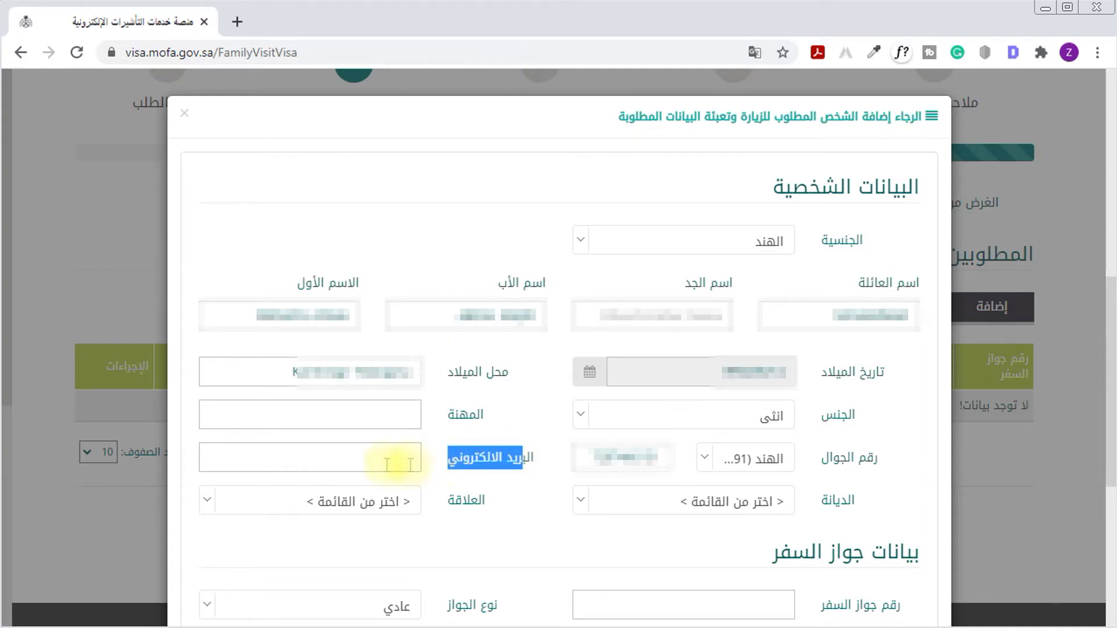
left_click(531, 482)
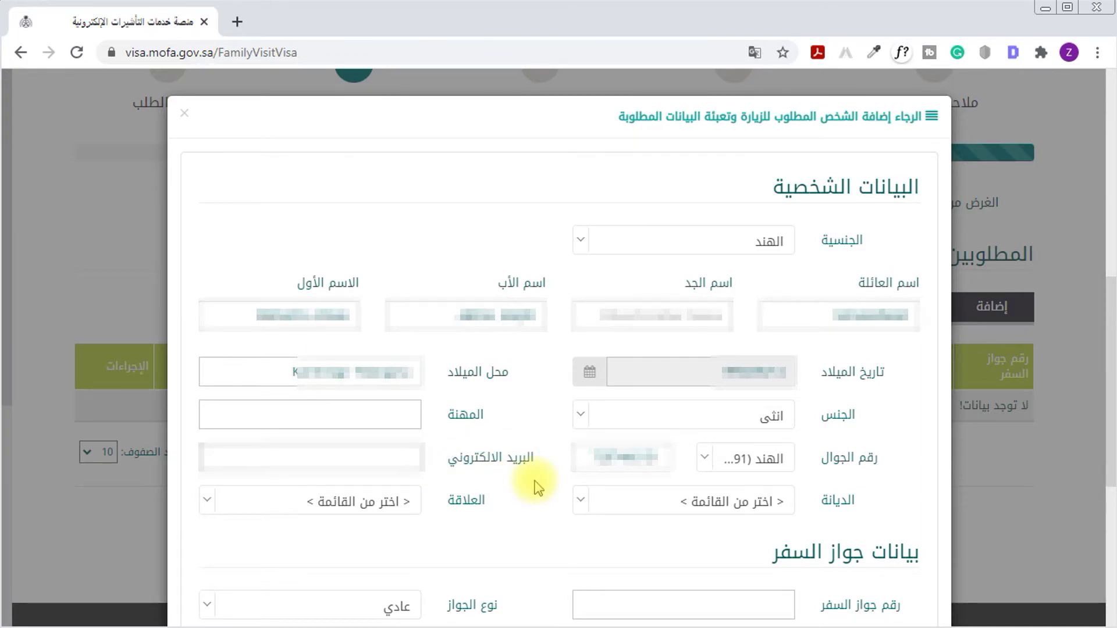
type("username@gmail")
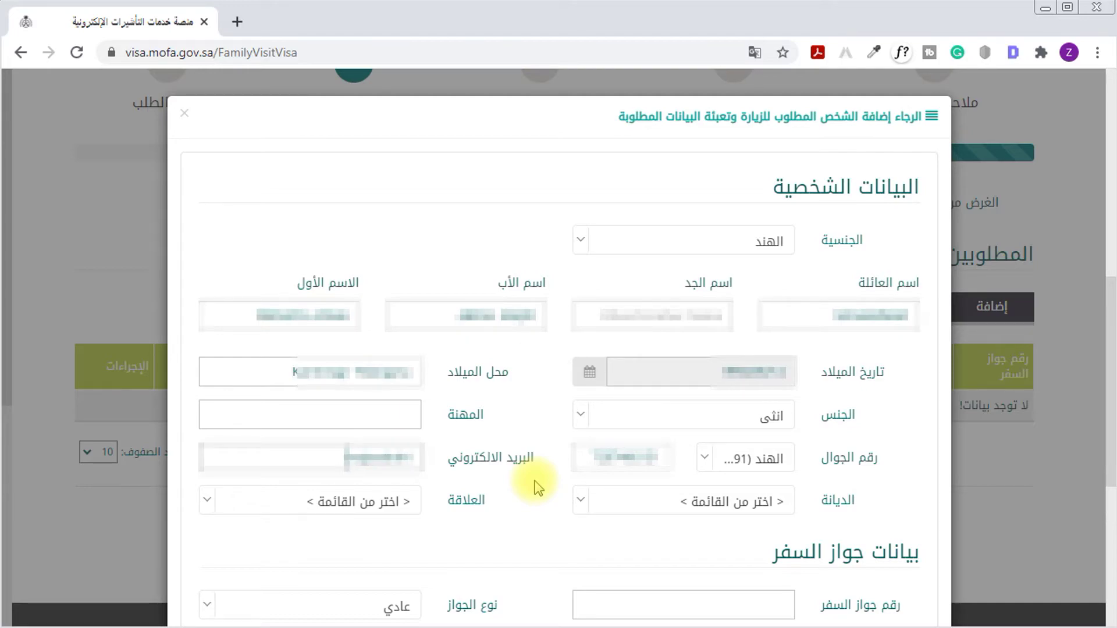
type(".com@gmail.com")
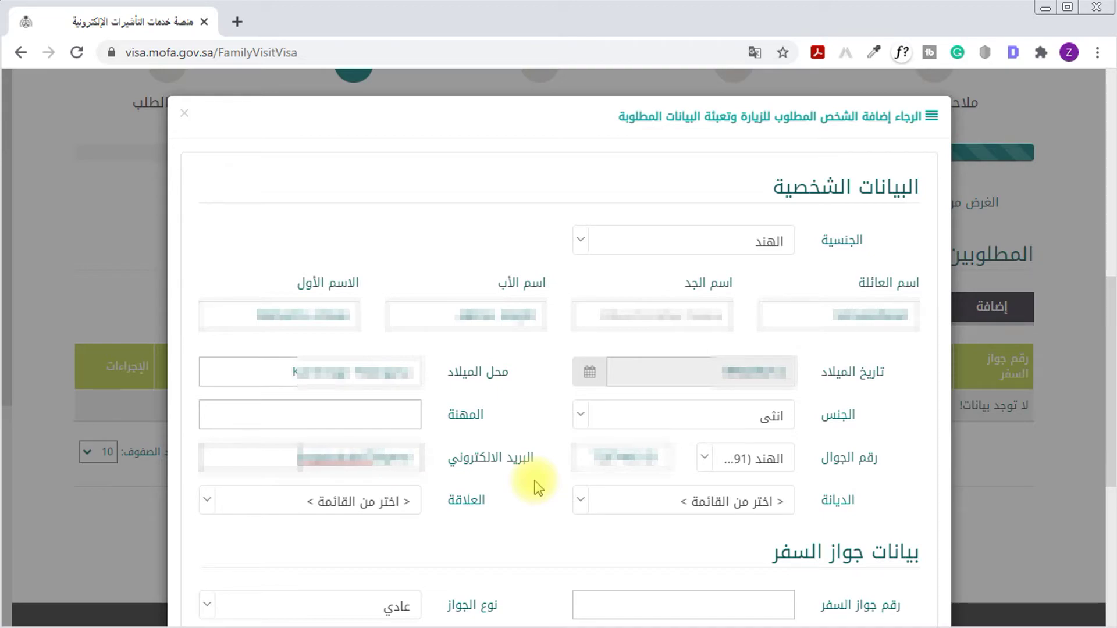
Set religion to مسلم and relationship to زوجه
left_click(658, 513)
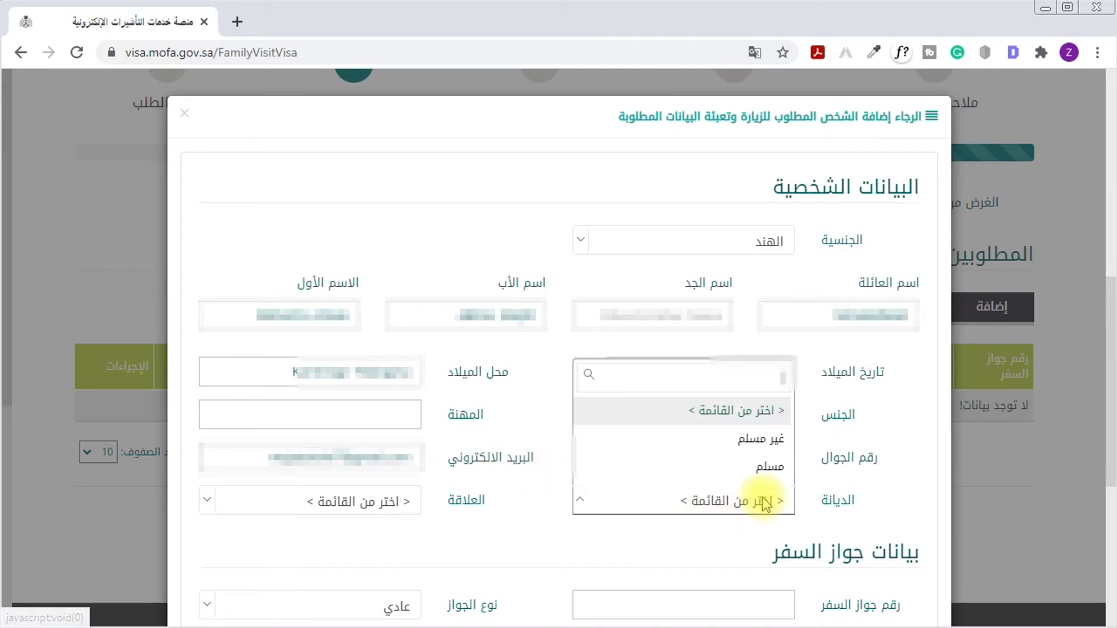
left_click(762, 467)
left_click(367, 511)
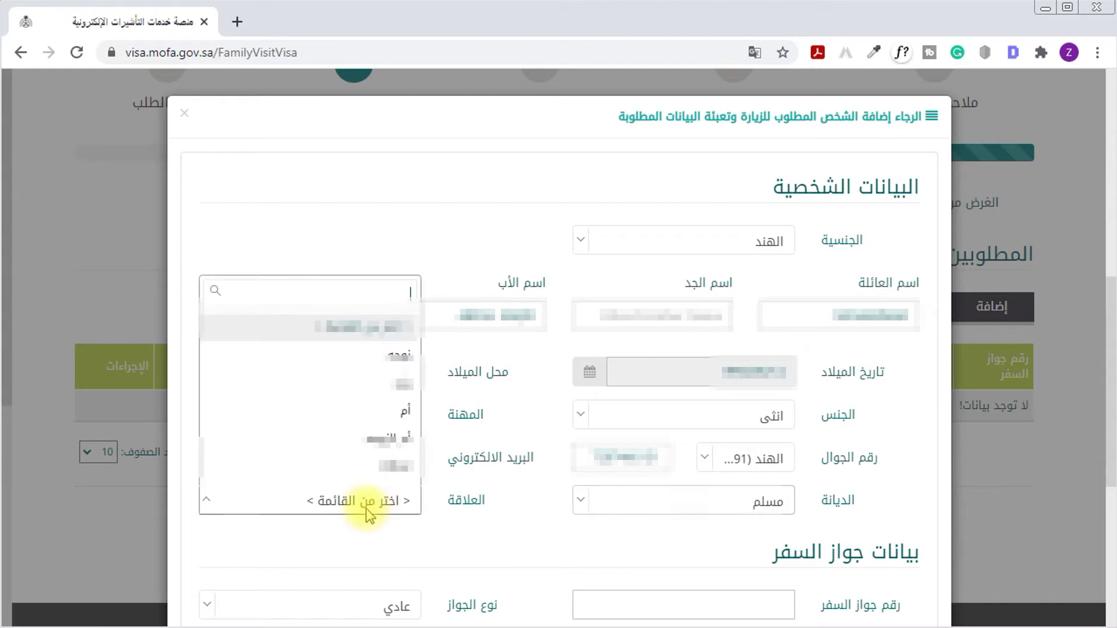
left_click(375, 381)
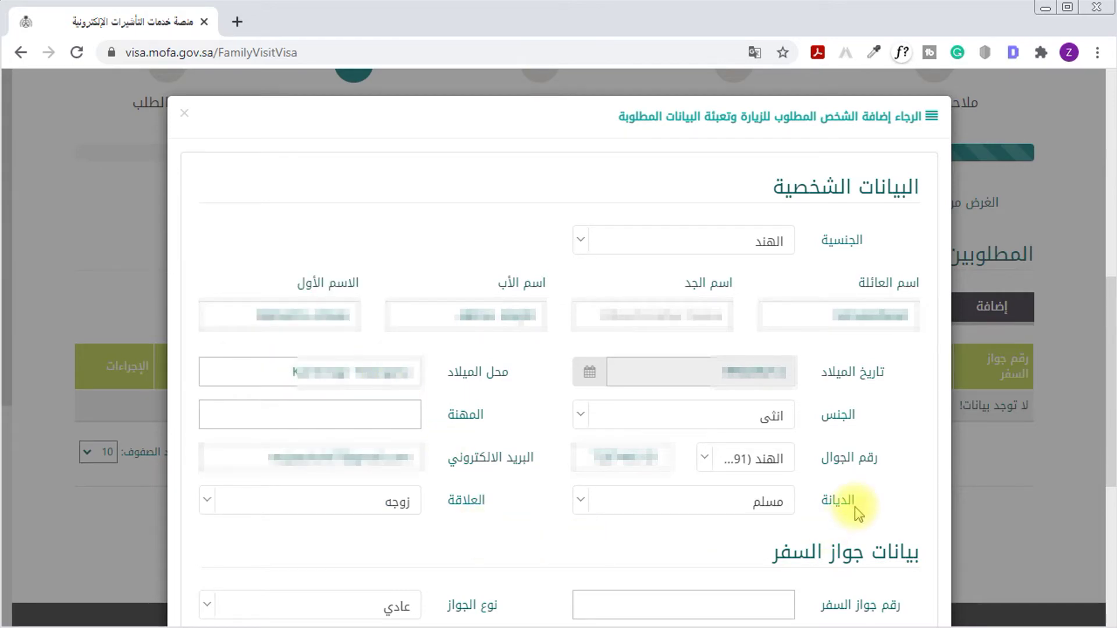
scroll(854, 507, "down", 6)
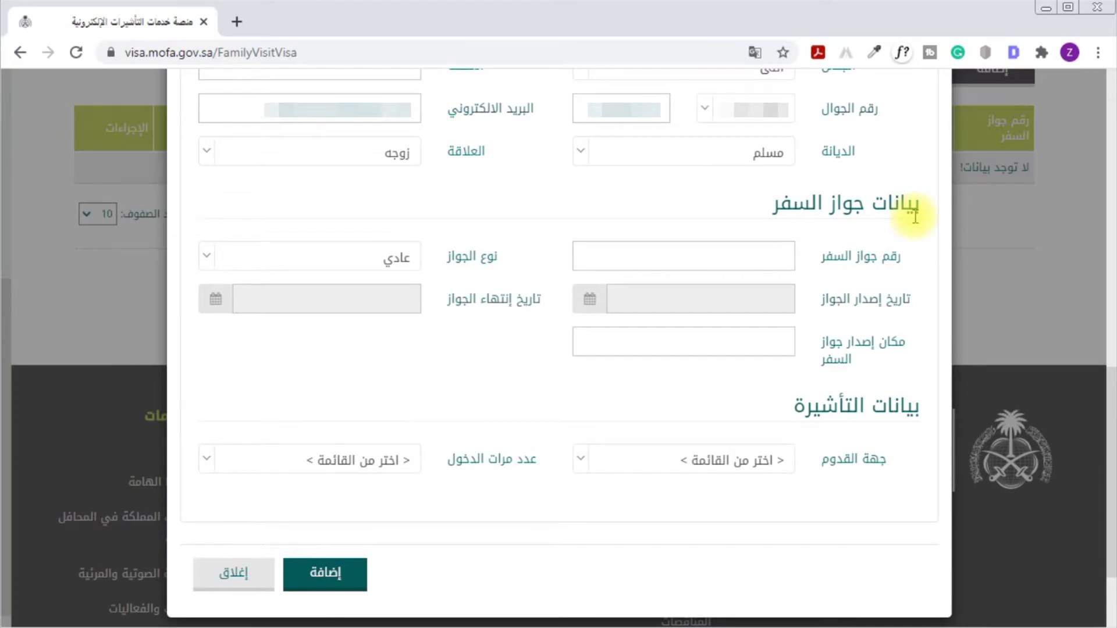
left_click_drag(915, 216, 766, 202)
Enter the visitor's passport number and pick a December issue date
left_click(760, 256)
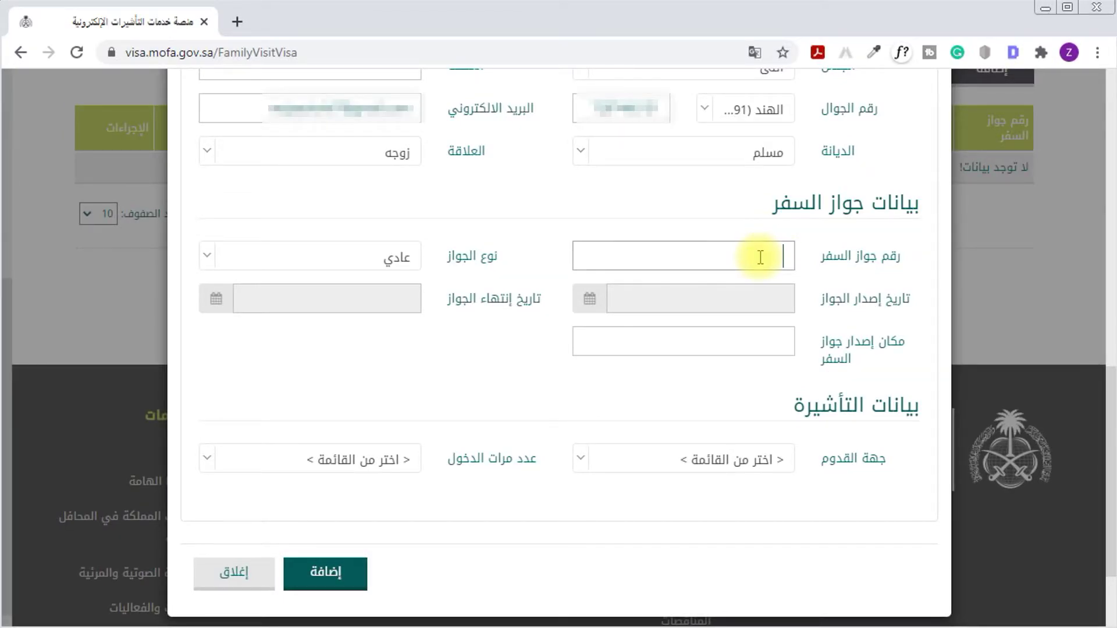
type("K8")
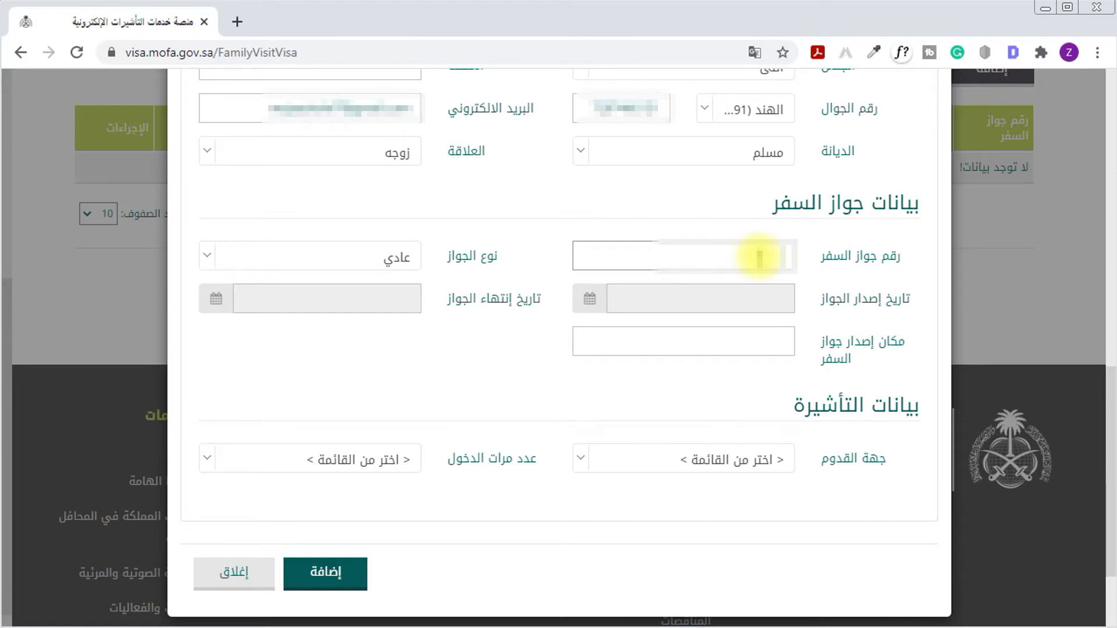
type("1234567")
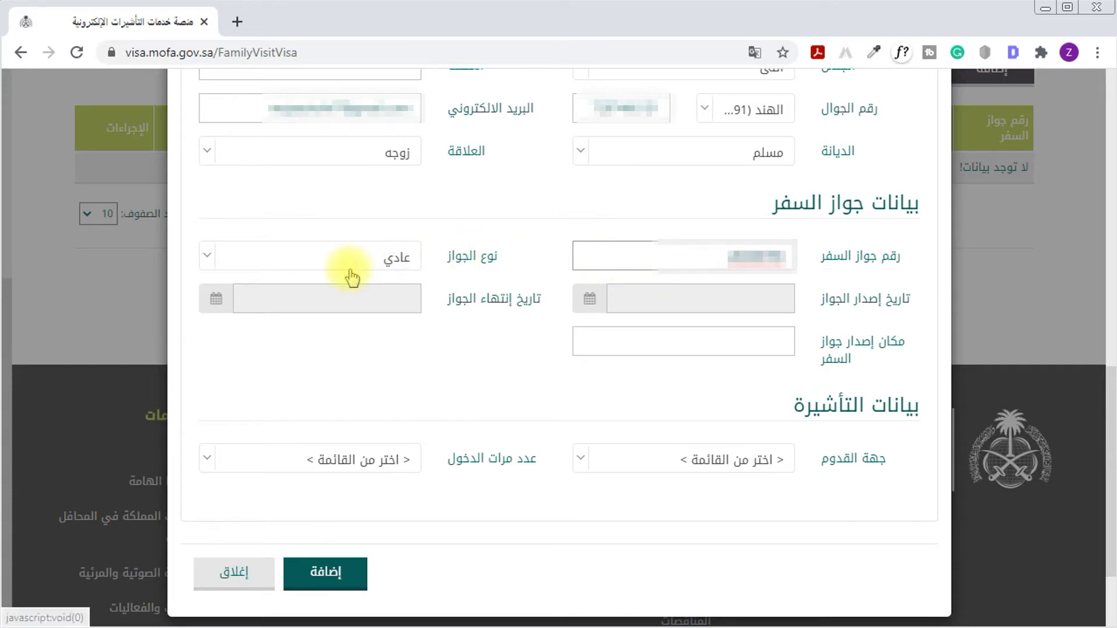
left_click(645, 311)
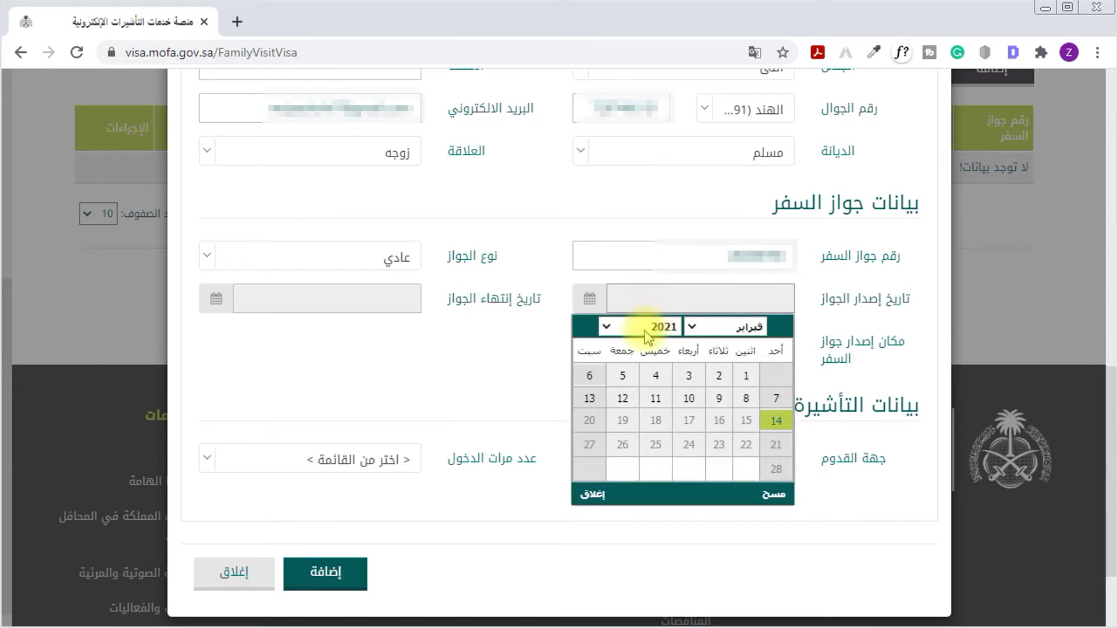
left_click(642, 327)
left_click(657, 582)
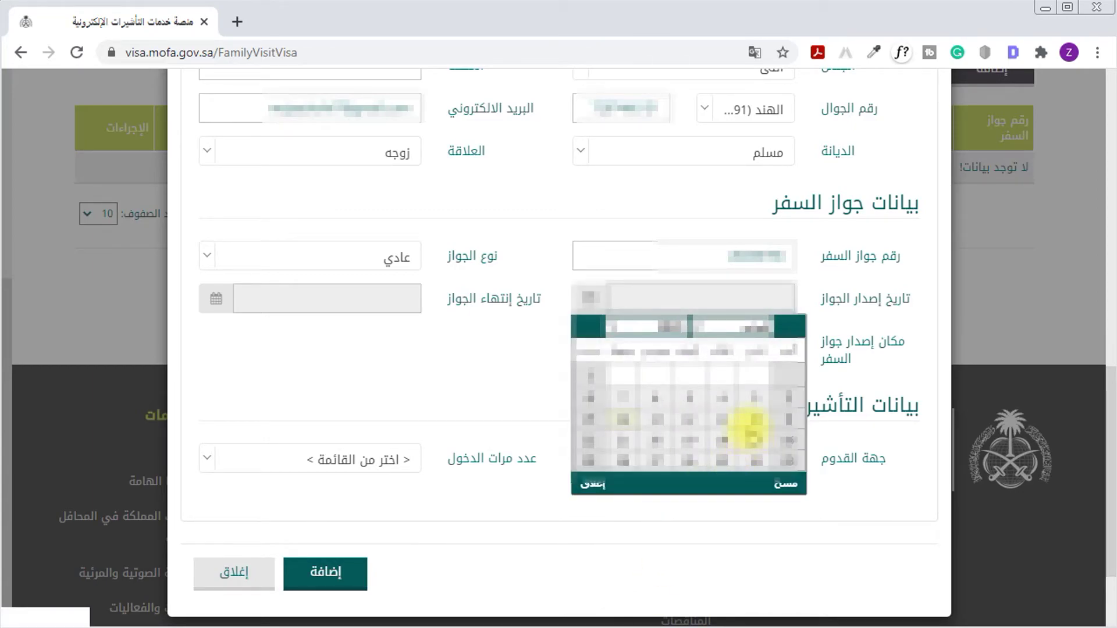
left_click(748, 328)
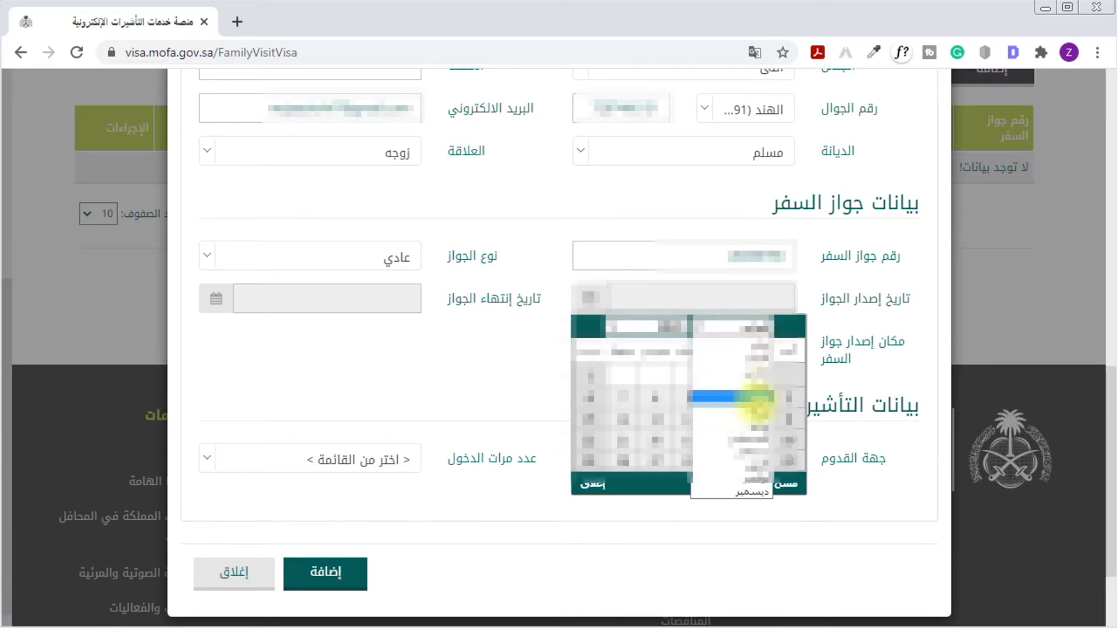
left_click(749, 495)
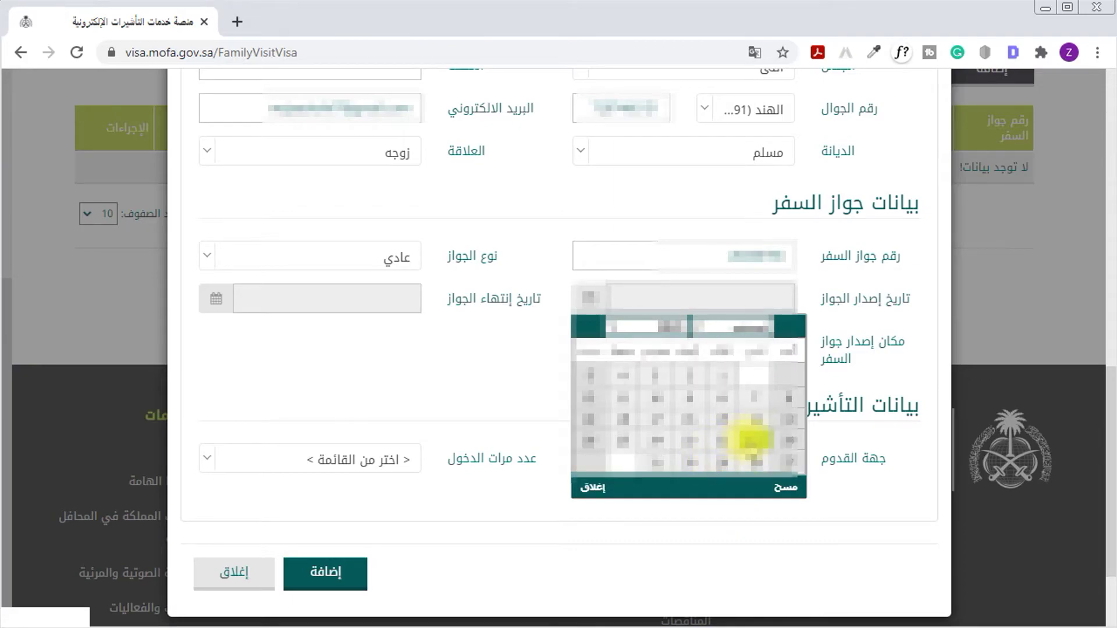
left_click(750, 425)
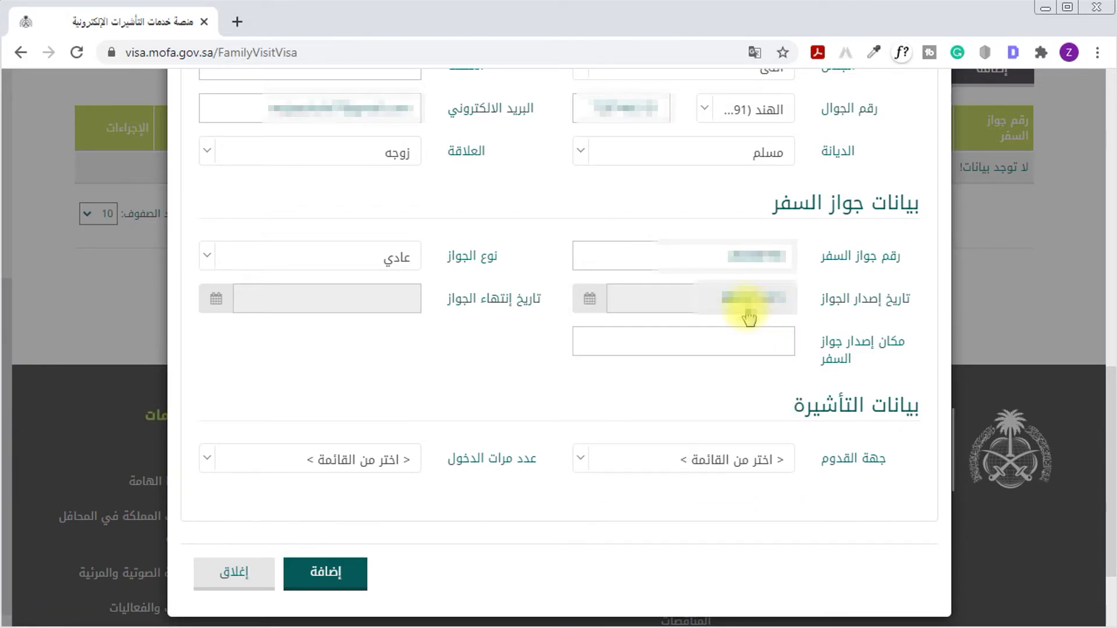
Pick a December passport expiry date and enter Delhi as the place of issue
left_click(359, 303)
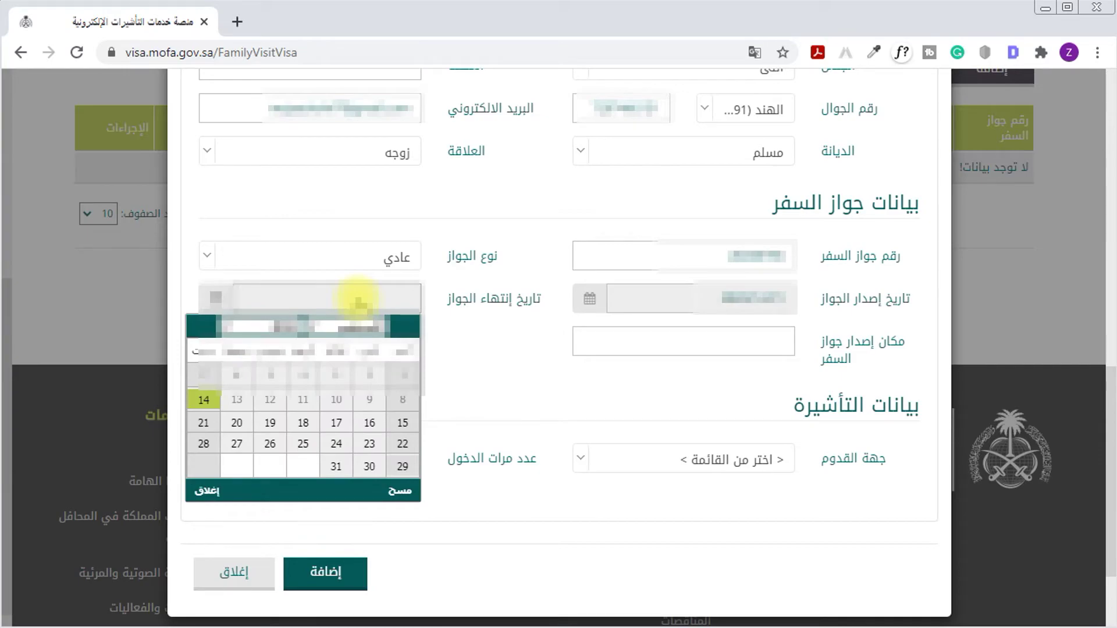
left_click(288, 327)
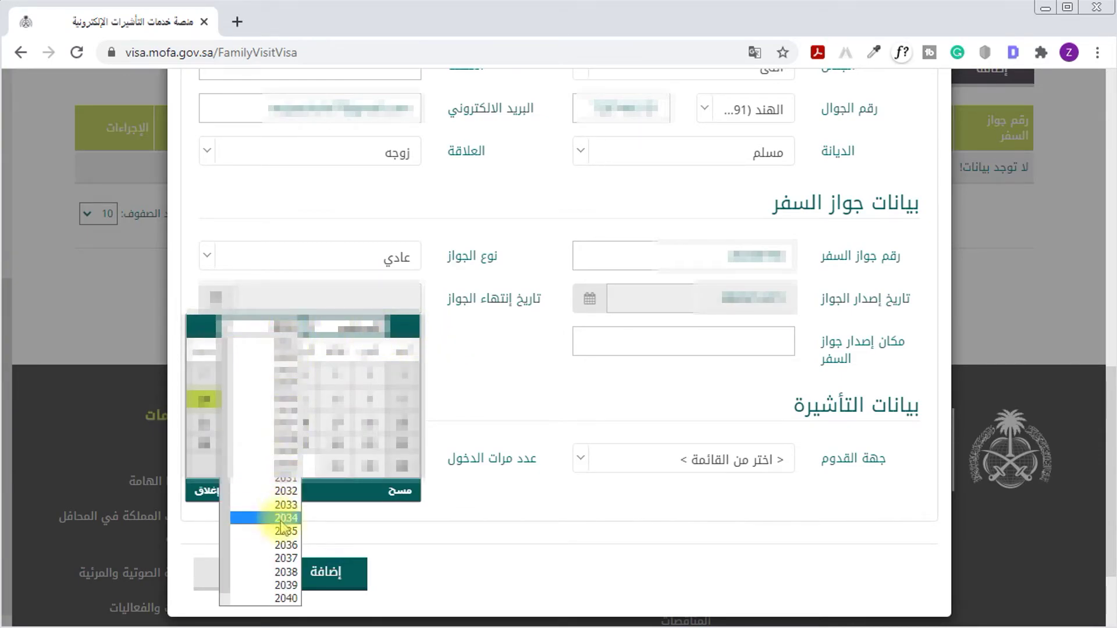
left_click(294, 464)
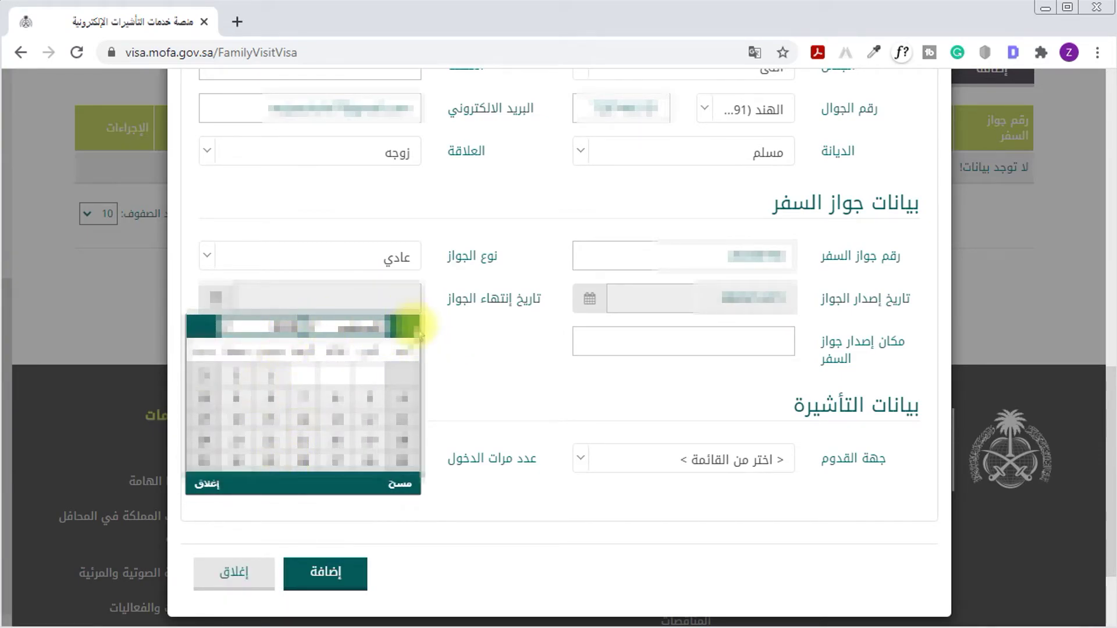
left_click(372, 327)
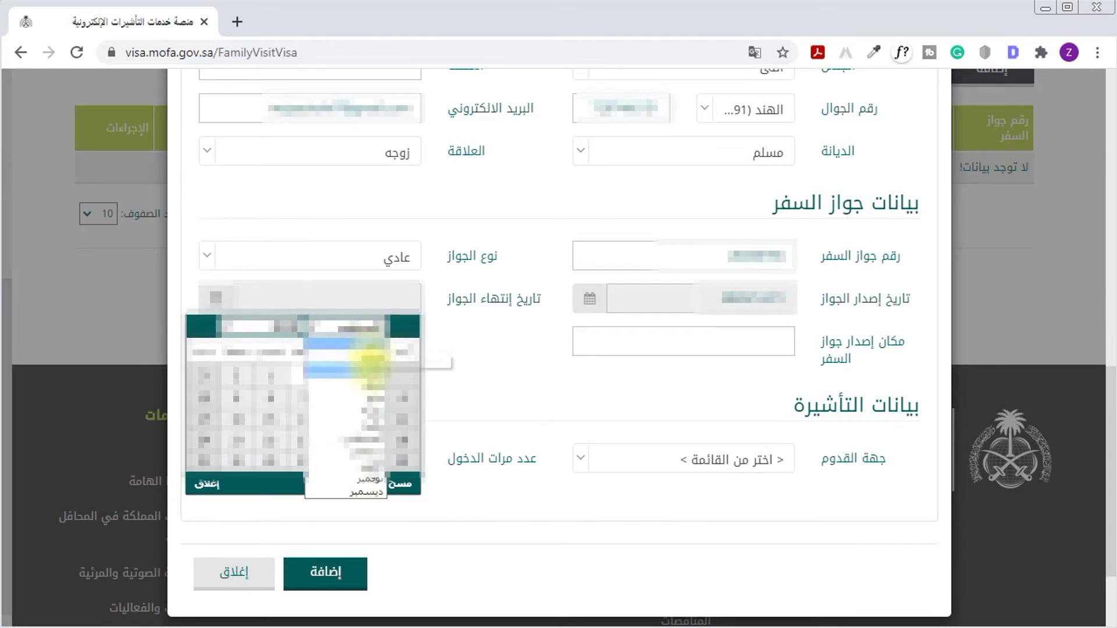
left_click(364, 487)
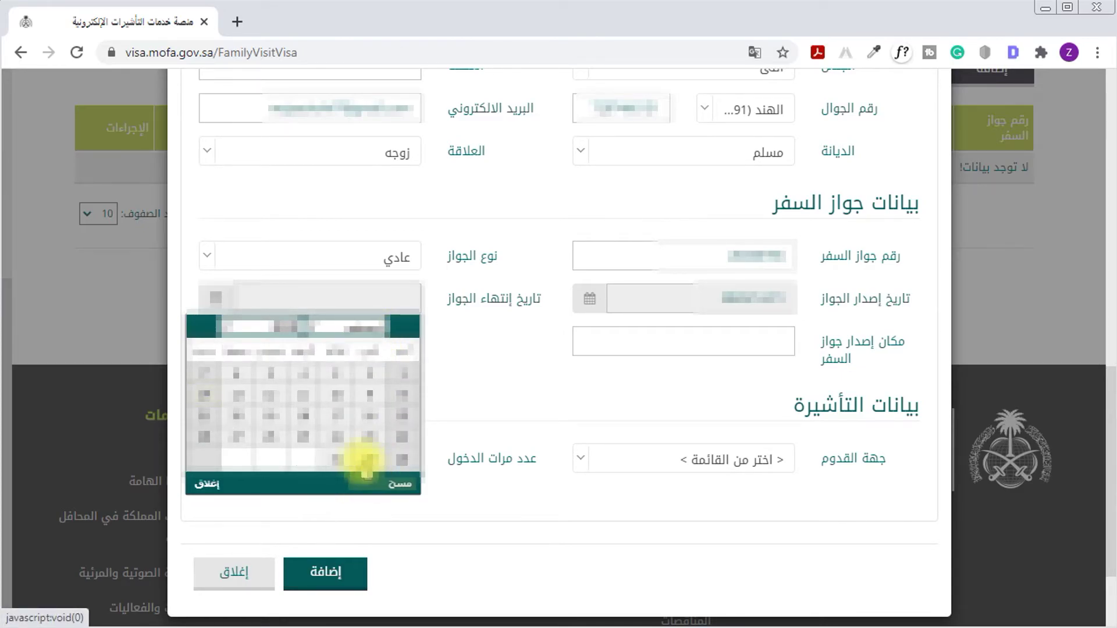
left_click(224, 424)
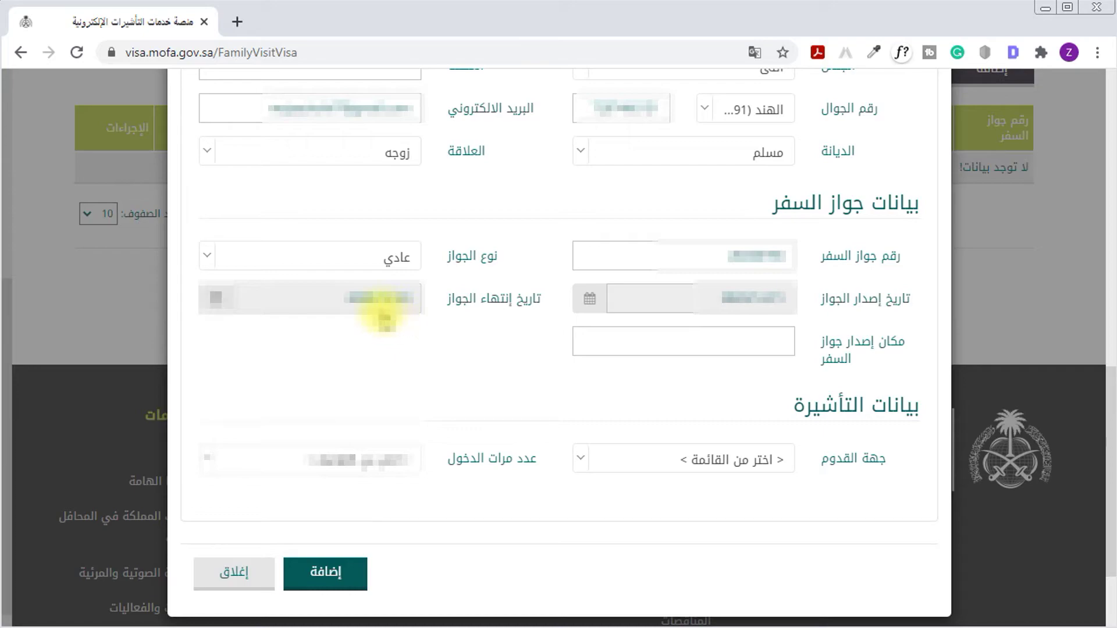
left_click(761, 353)
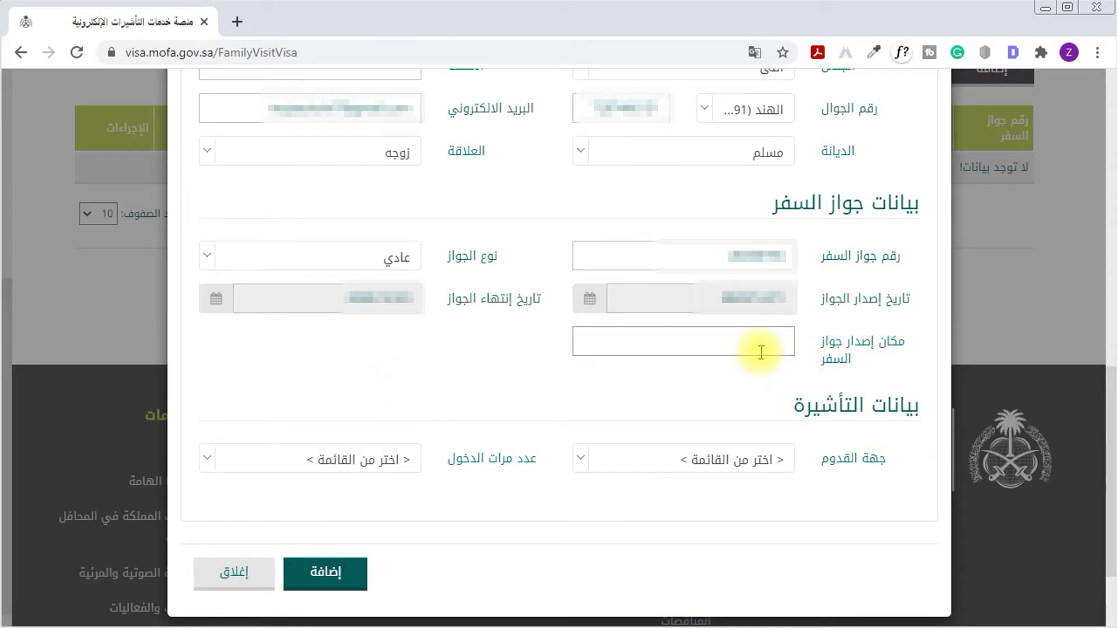
type("DELHI")
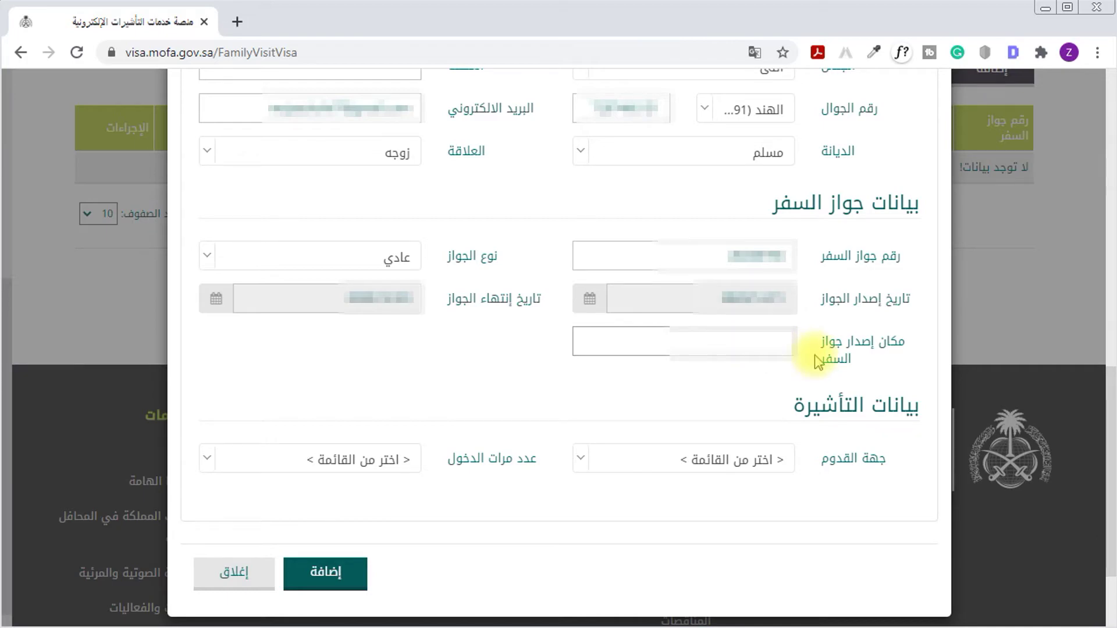
type("W DELHI")
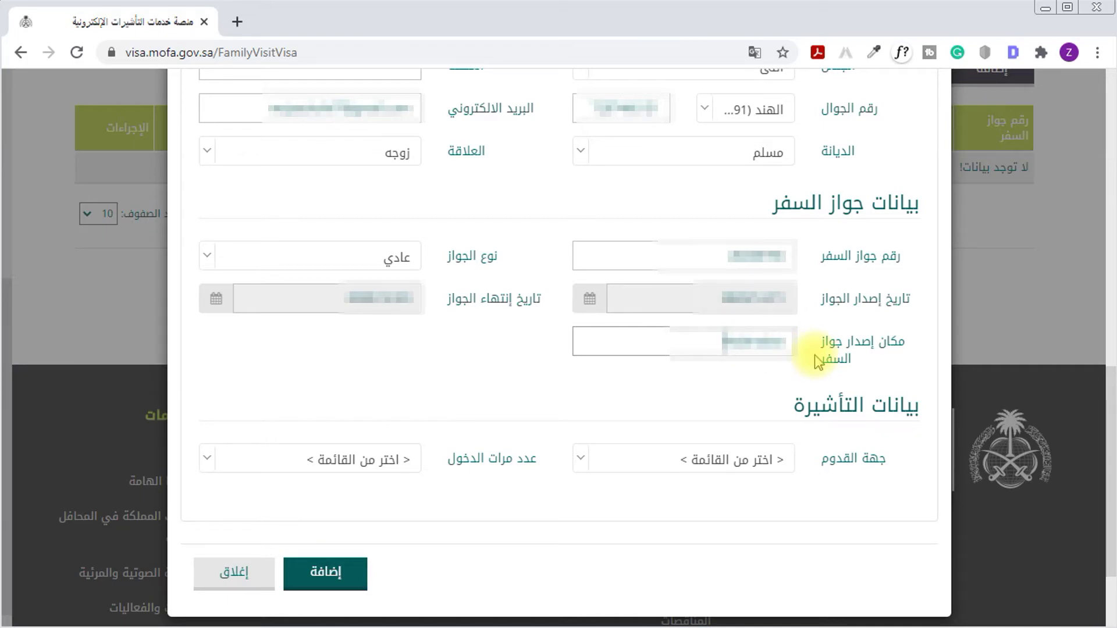
left_click_drag(835, 401, 775, 409)
Search the arrival place list for Delhi and choose New Delhi
left_click(860, 463)
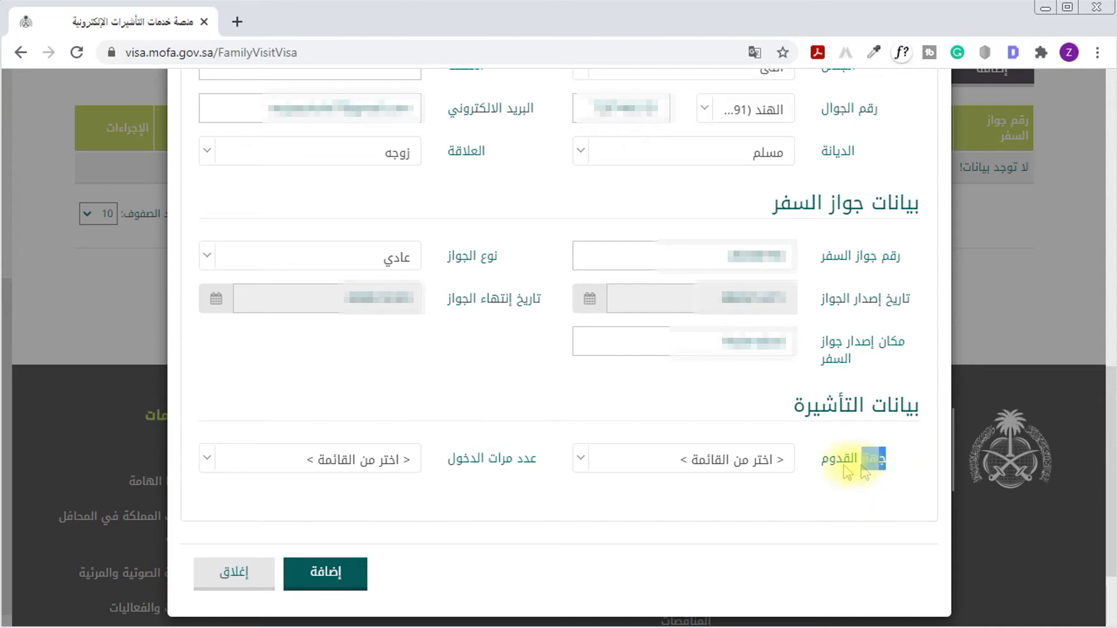
left_click(721, 460)
type("nelh")
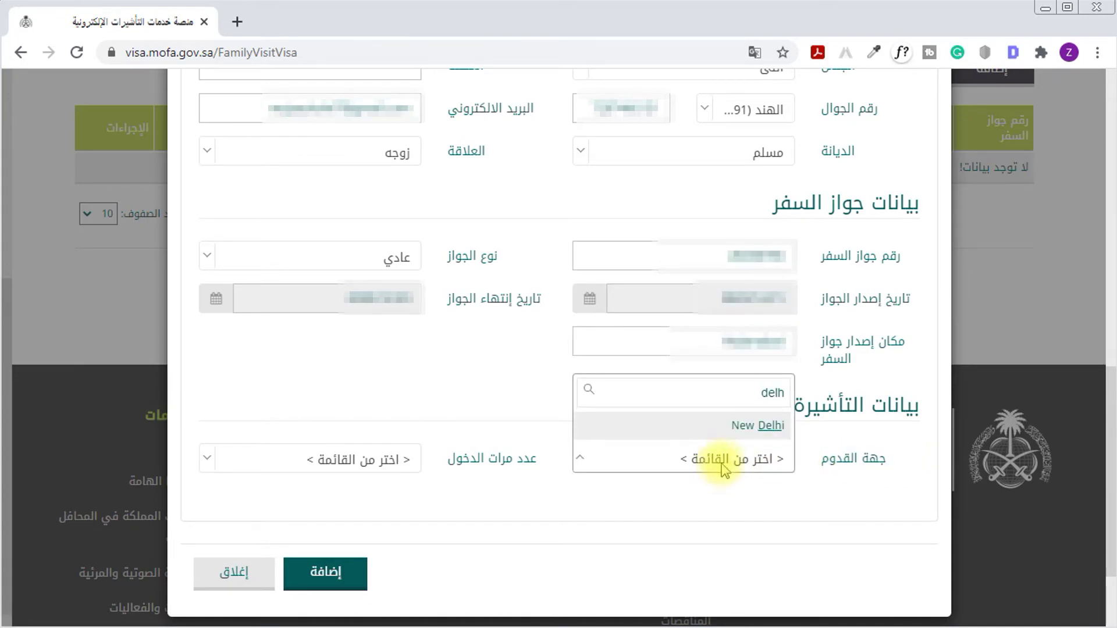
key("BackSpace")
key("BackSpace")
key("BackSpace")
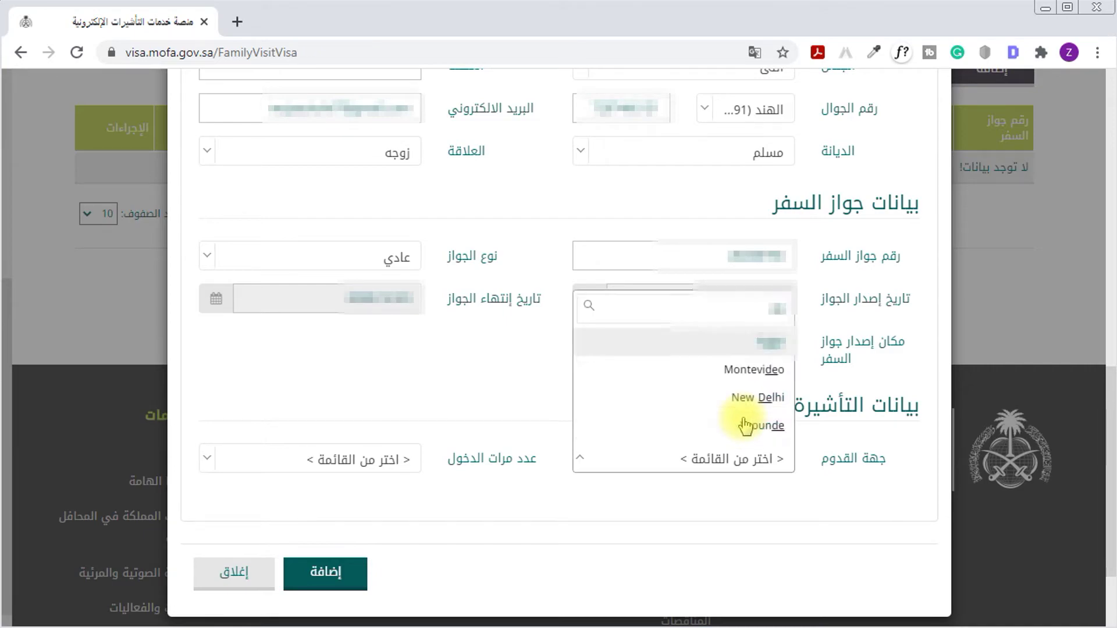
key("BackSpace")
type("bom")
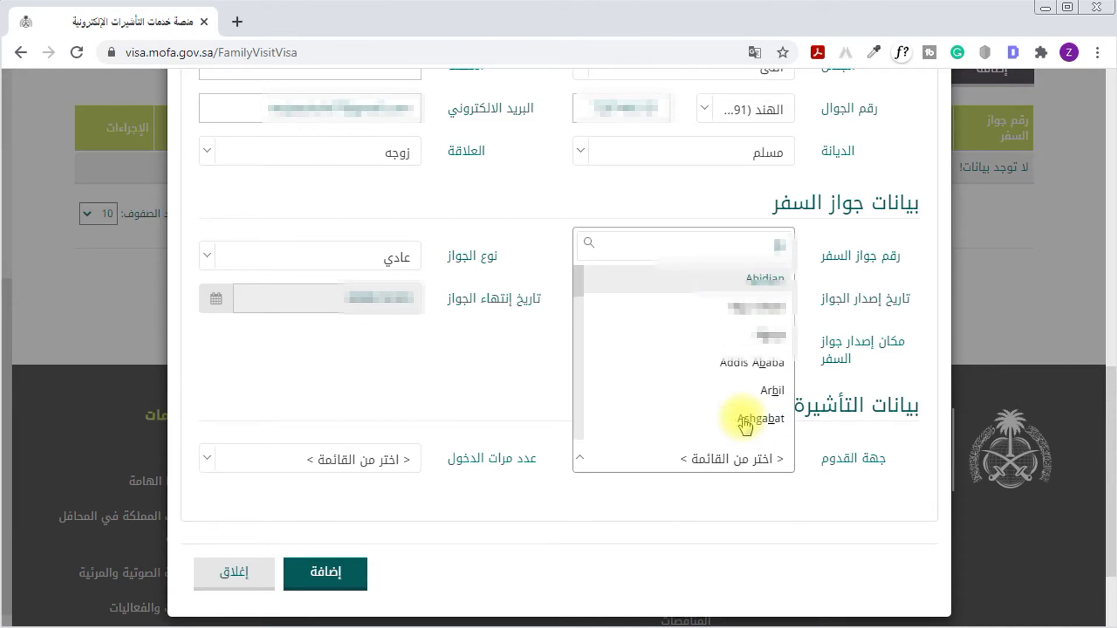
key("BackSpace")
key("BackSpace")
key("BackSpace")
type("mo")
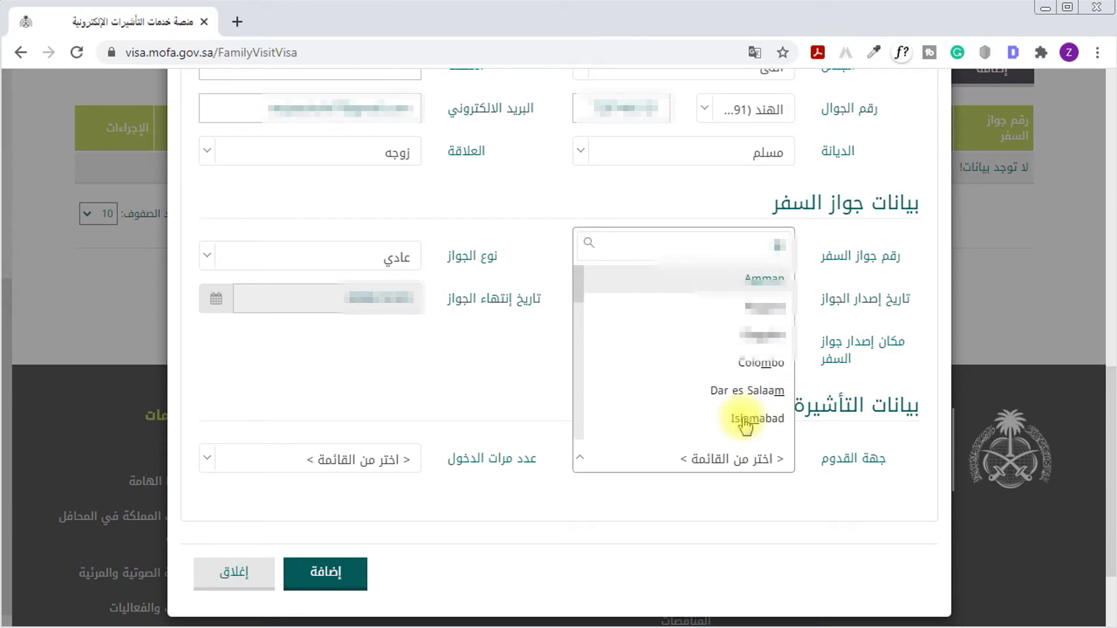
key("BackSpace")
type("um")
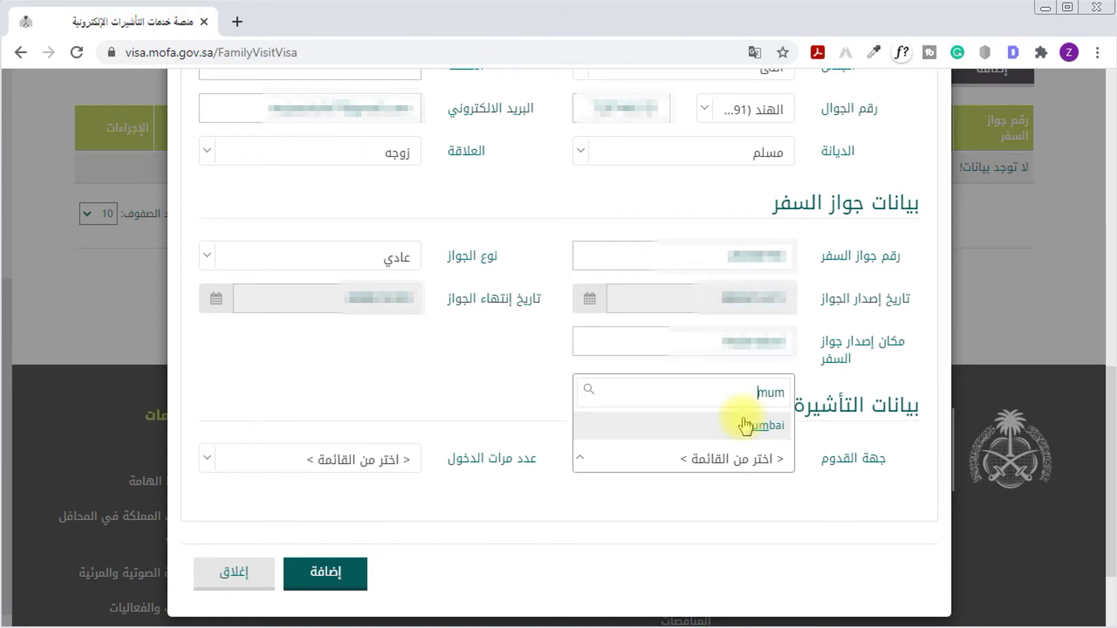
key("BackSpace")
key("BackSpace")
key("BackSpace")
scroll(744, 424, "up", 3)
type("delhi")
left_click(744, 425)
Set the number of entries to Multiple and the visa validity to 365 days
left_click_drag(522, 460, 417, 468)
left_click(417, 469)
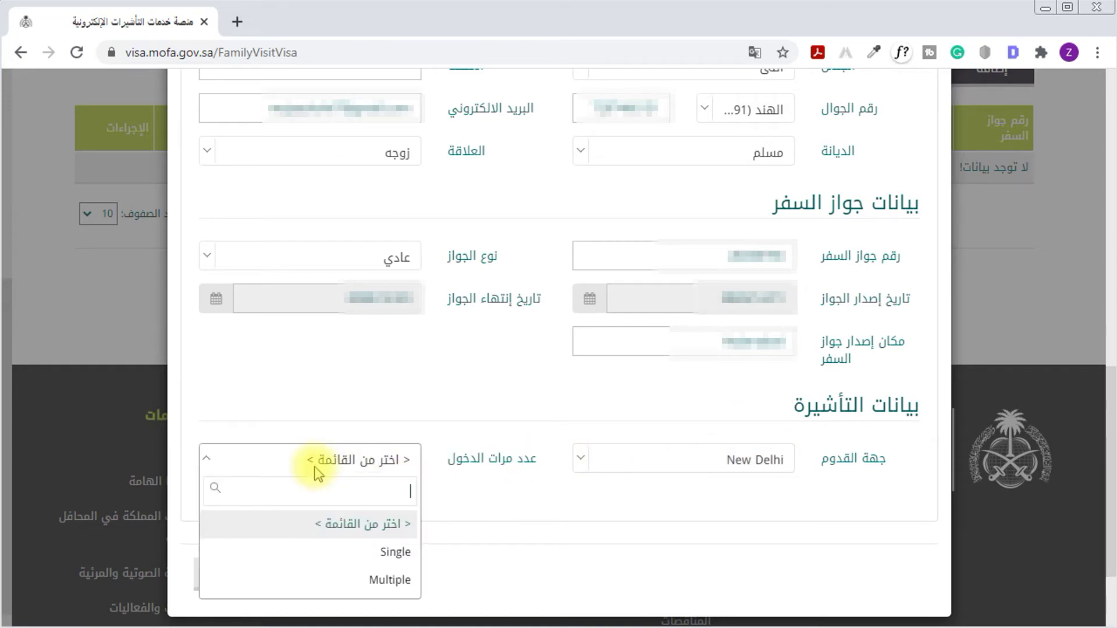
left_click(363, 580)
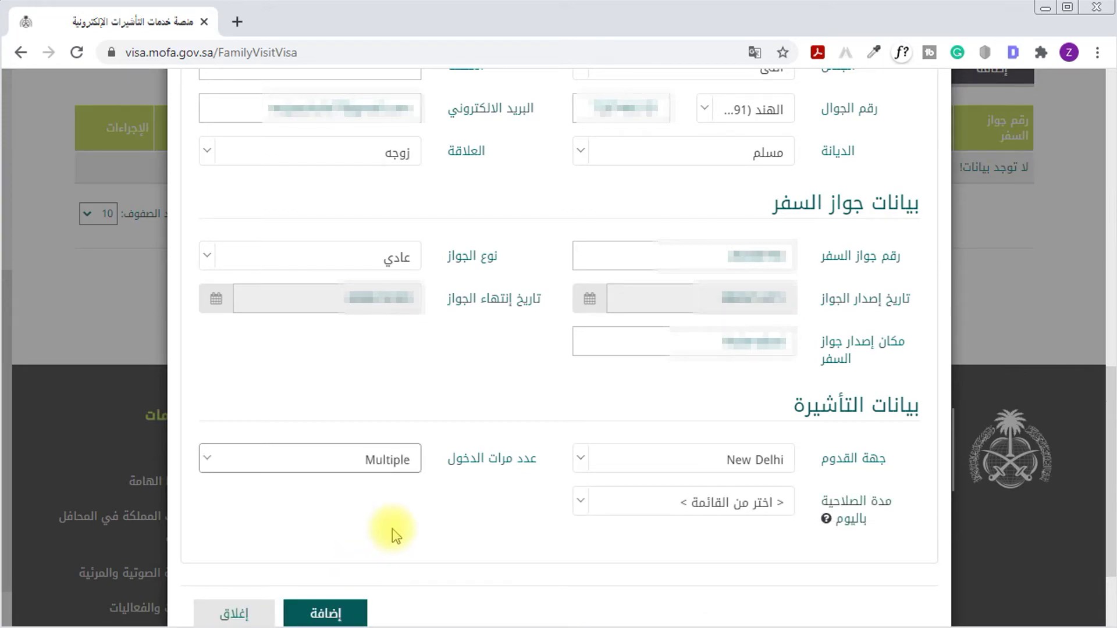
left_click(707, 506)
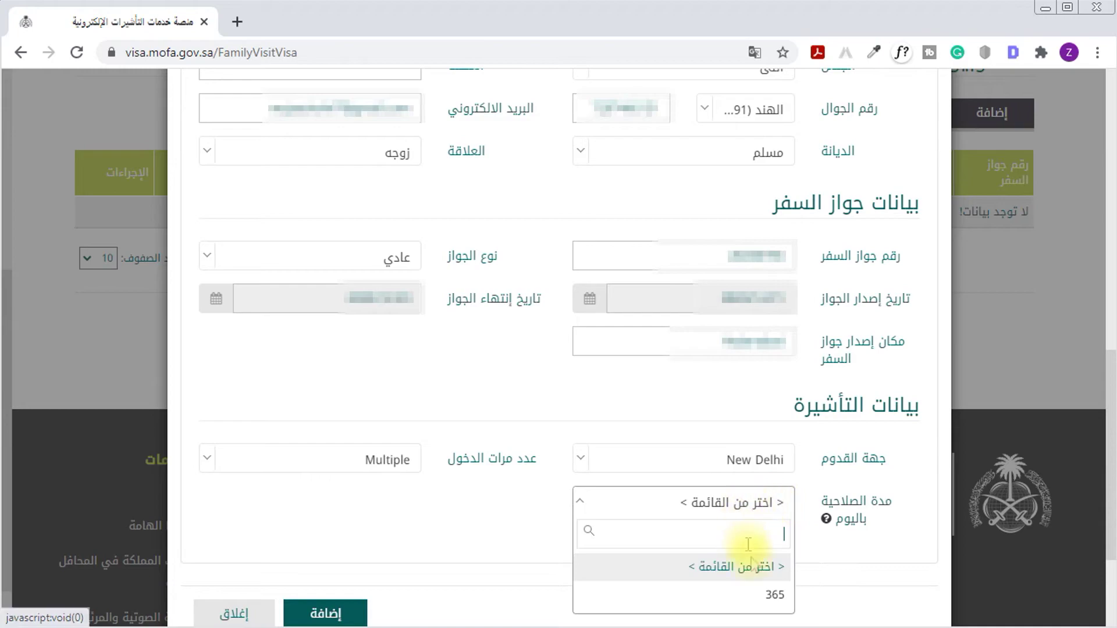
left_click(760, 593)
Set the length of stay to 90 days and submit the visitor details
left_click_drag(531, 500, 467, 503)
left_click(343, 515)
left_click(374, 590)
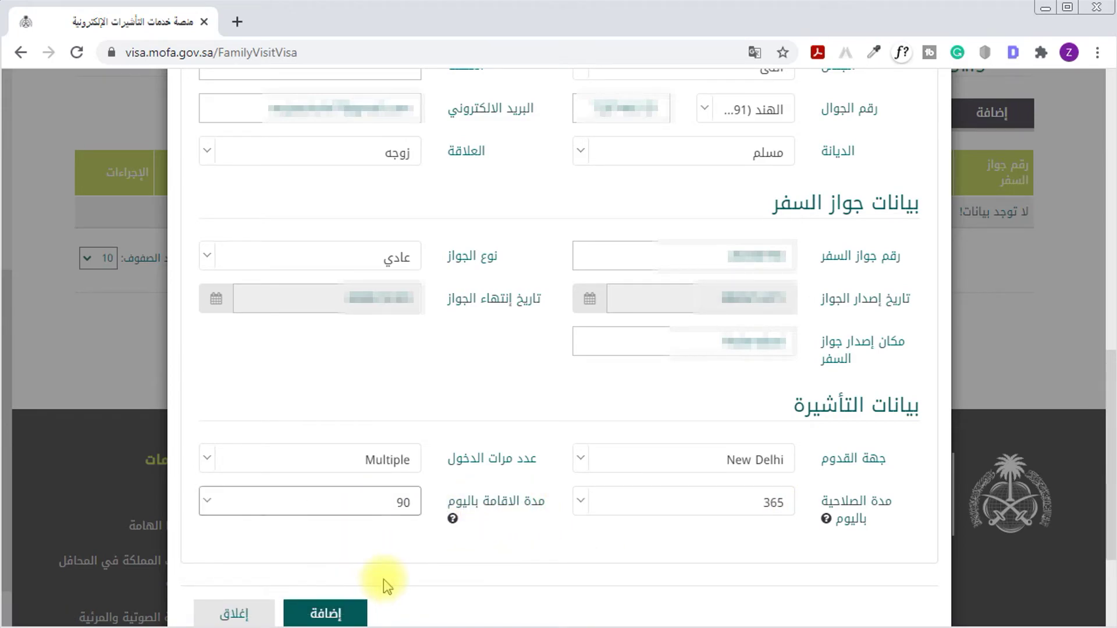
left_click(387, 581)
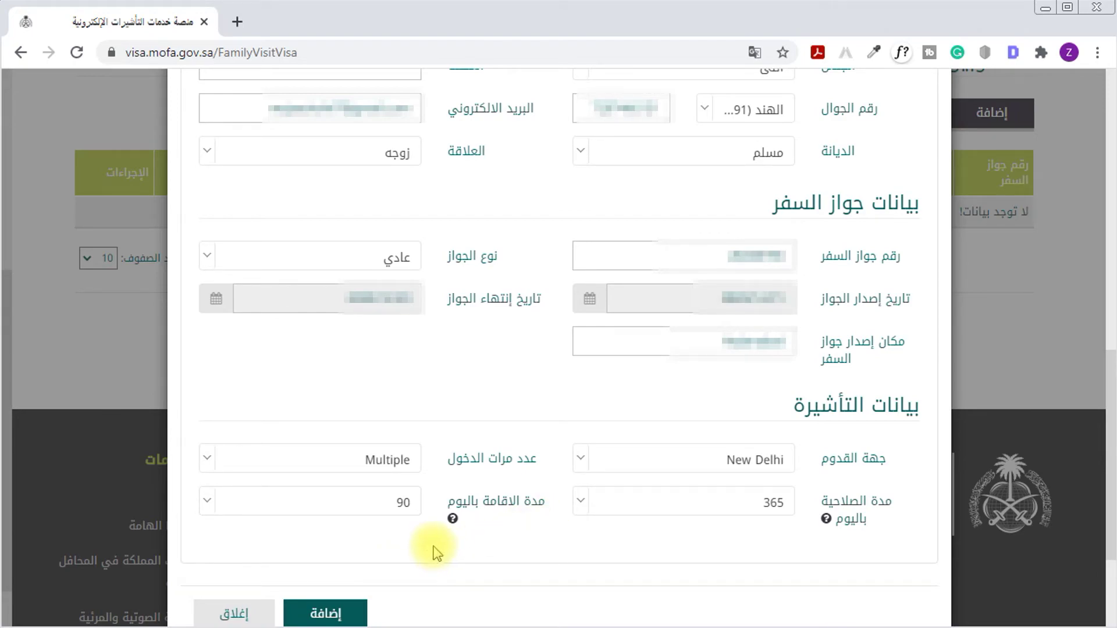
left_click(340, 612)
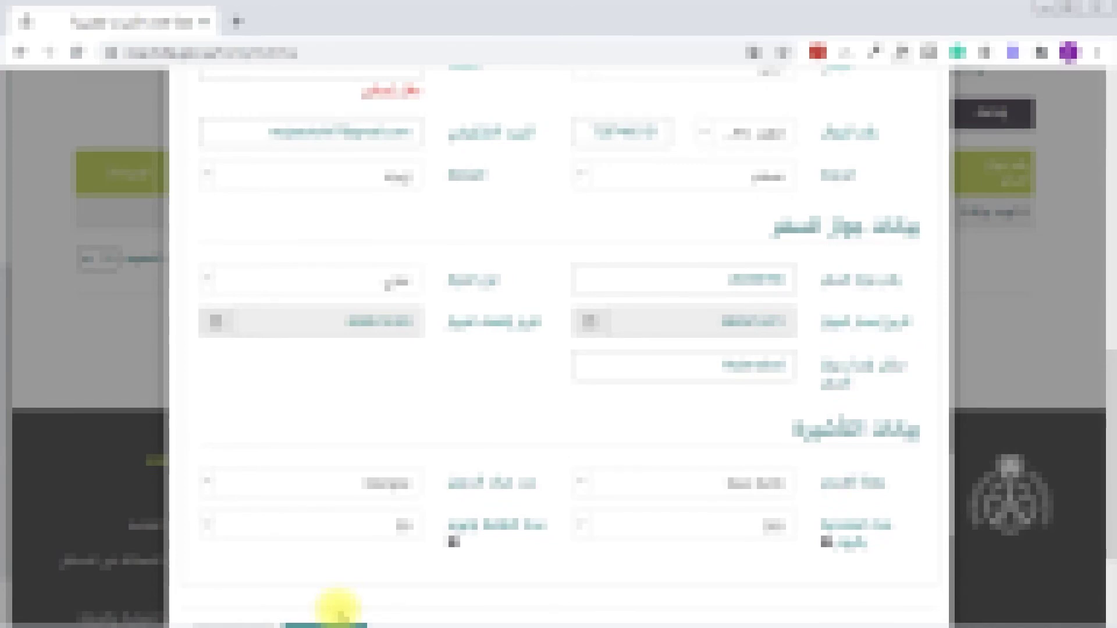
scroll(465, 547, "down", 2)
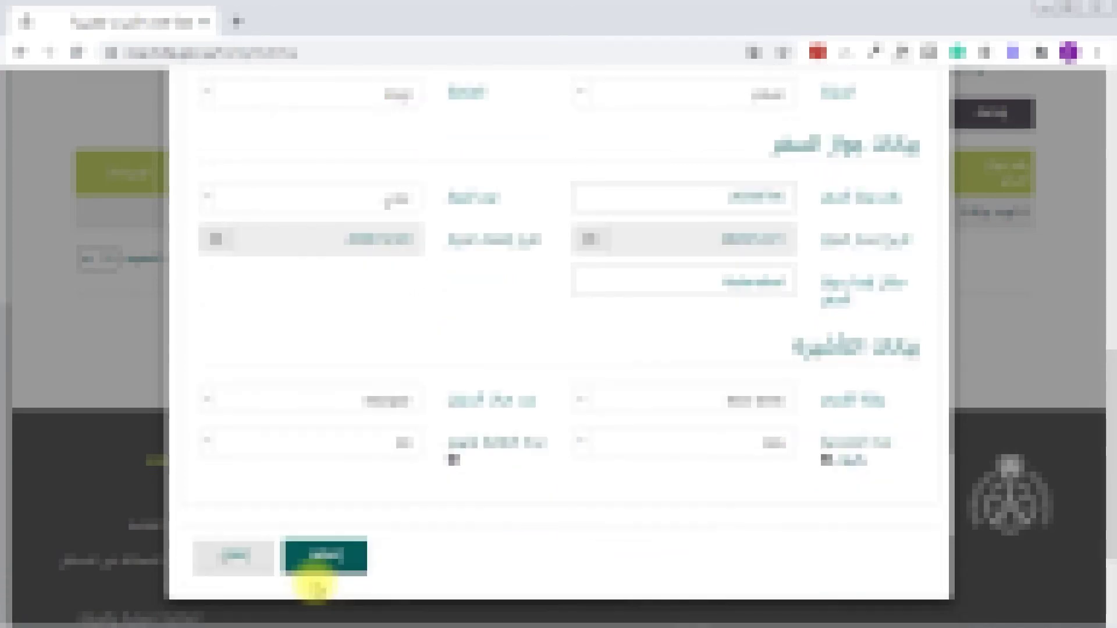
Add the visitor row to the request list and save the application for verification
left_click(331, 574)
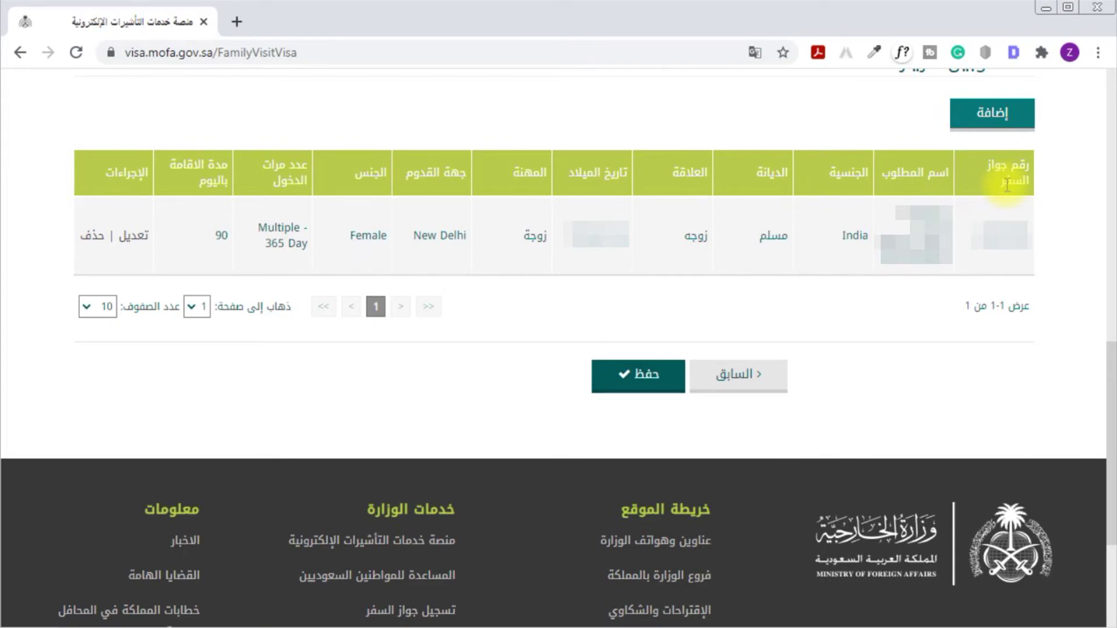
left_click(656, 387)
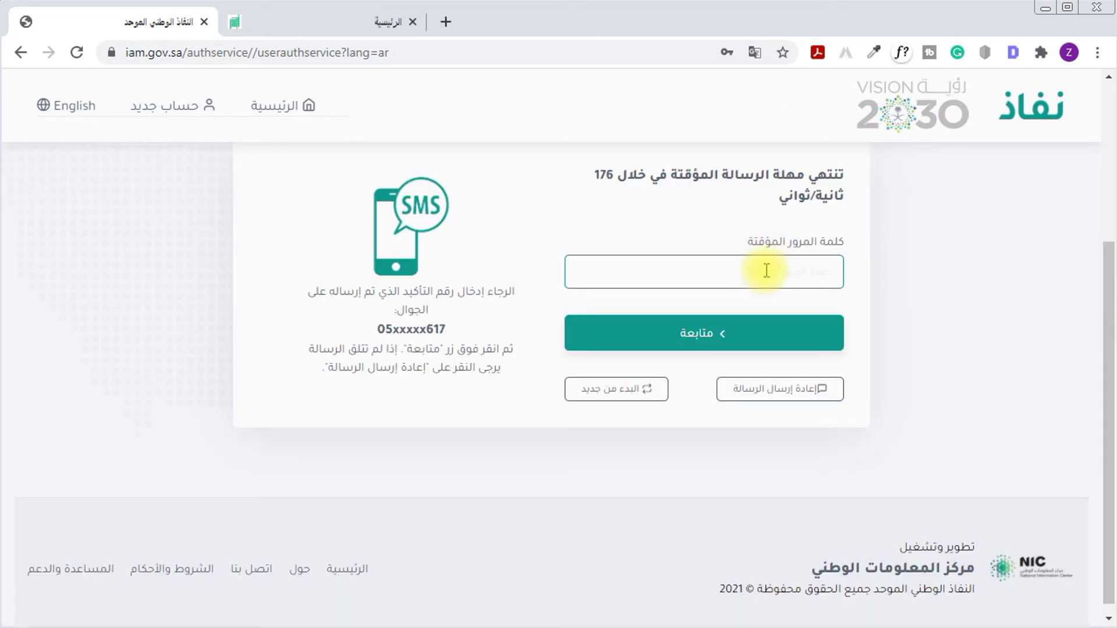
Close the extra Absher tab and submit the SMS one-time code in Nafath
left_click(301, 22)
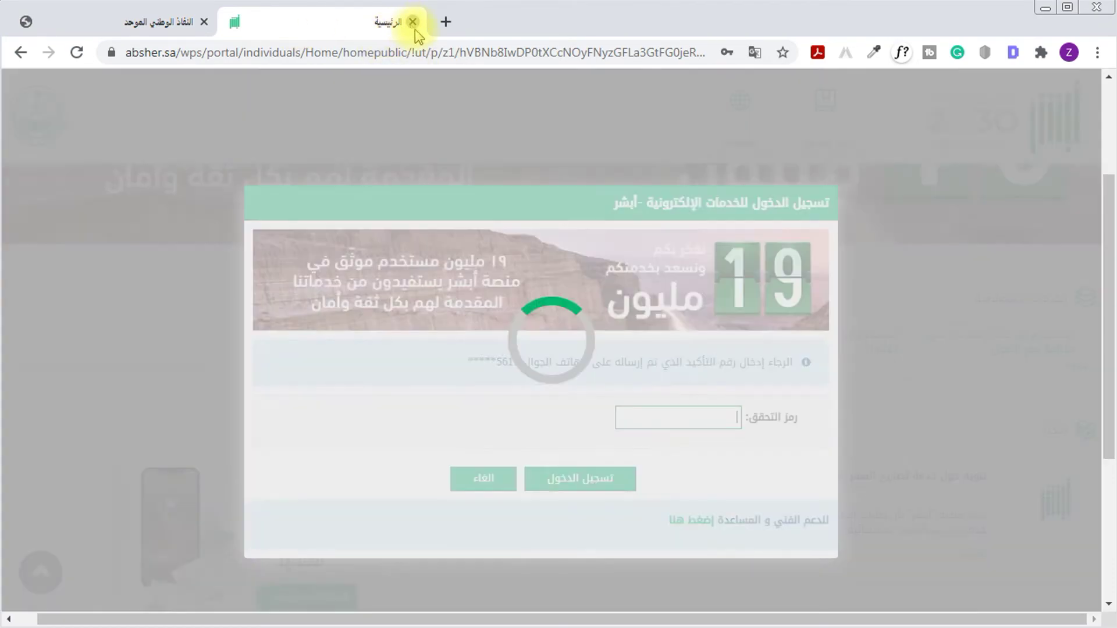
left_click(413, 22)
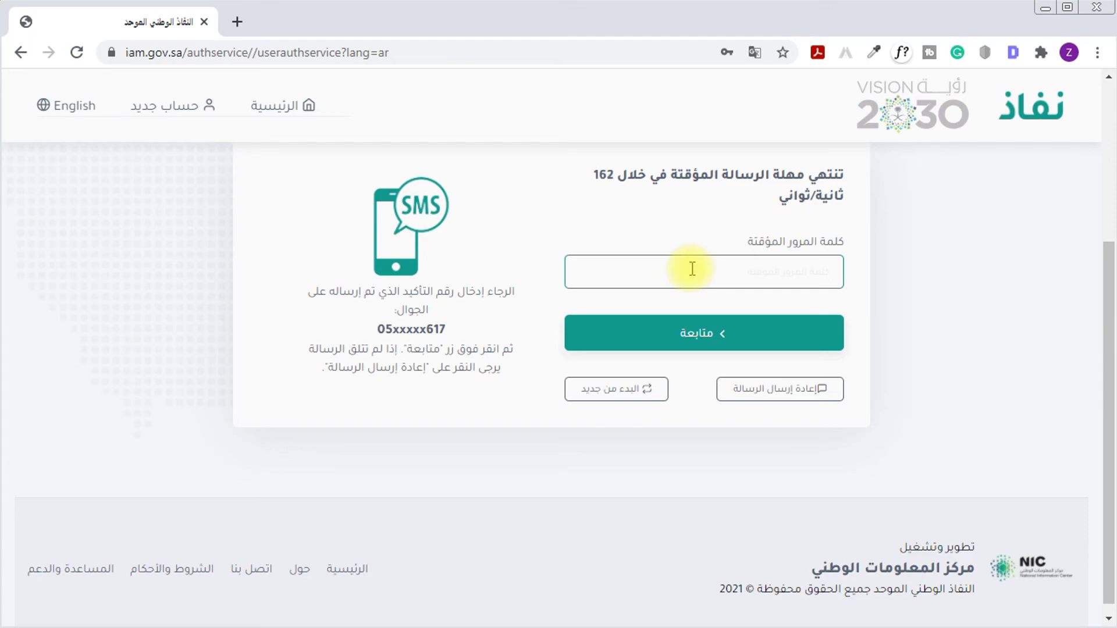
left_click(718, 335)
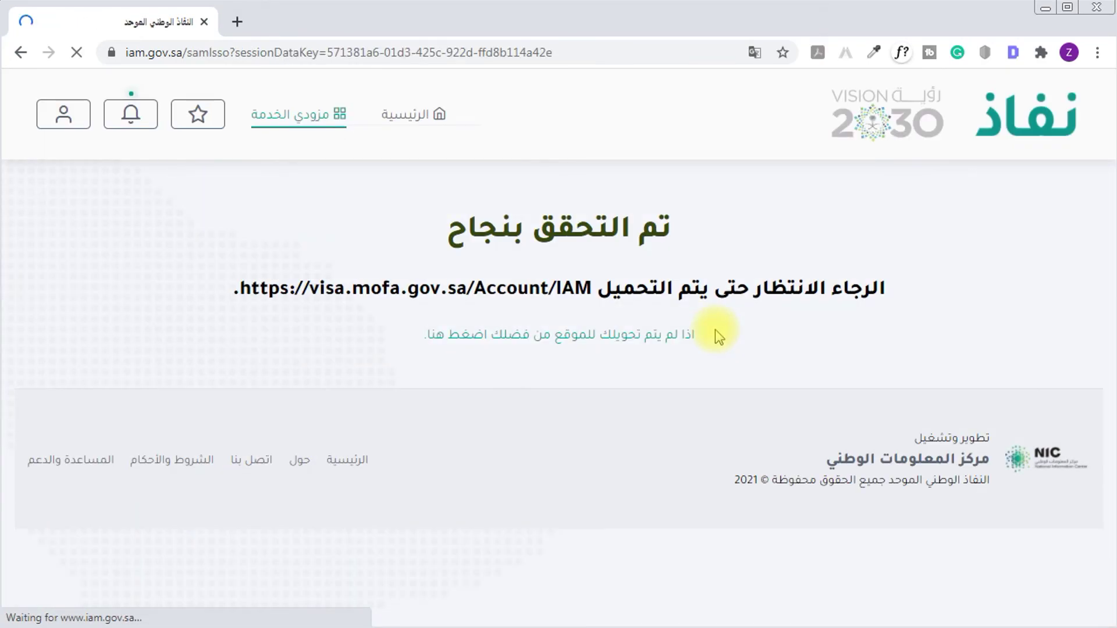
left_click_drag(686, 231, 445, 230)
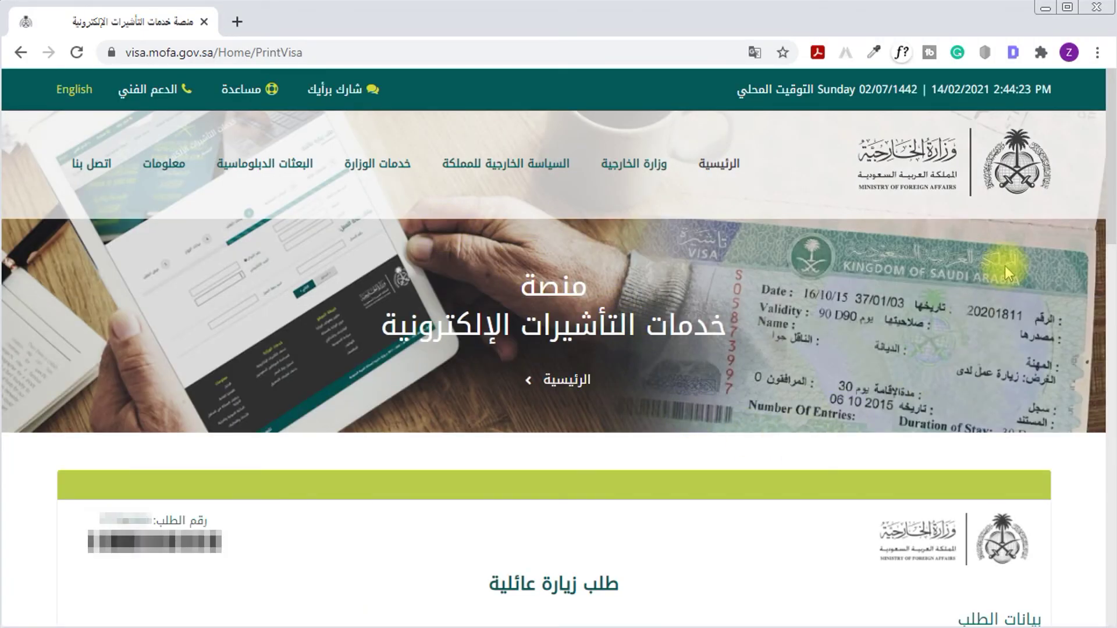
Print the طلب زيارة عائلية request form from the bottom of the PrintVisa page
left_click_drag(1108, 224, 1079, 538)
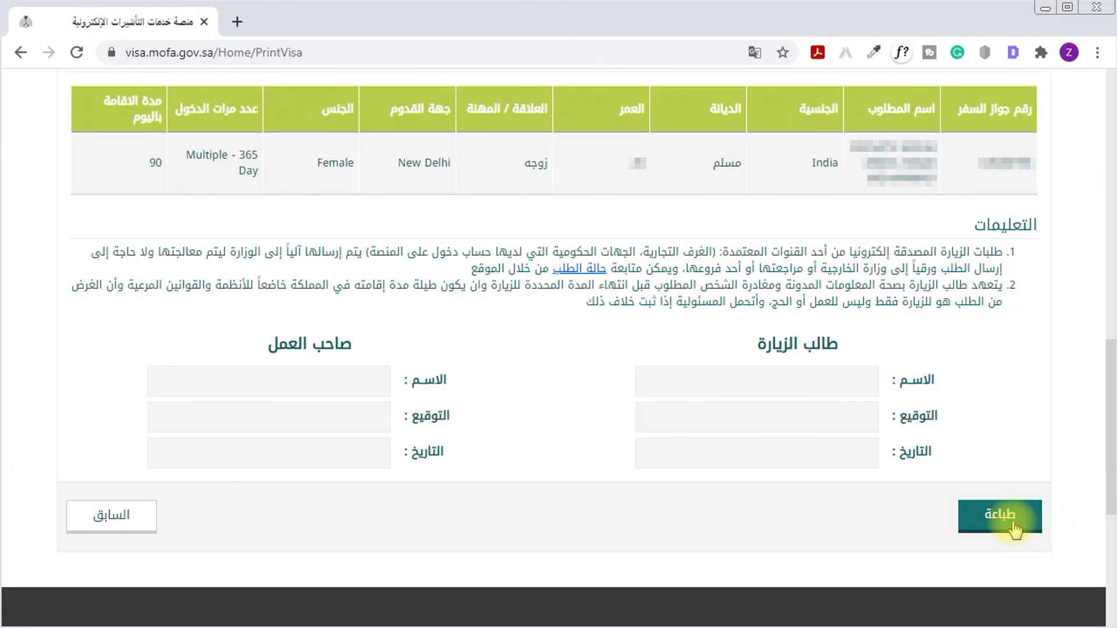
left_click(1001, 516)
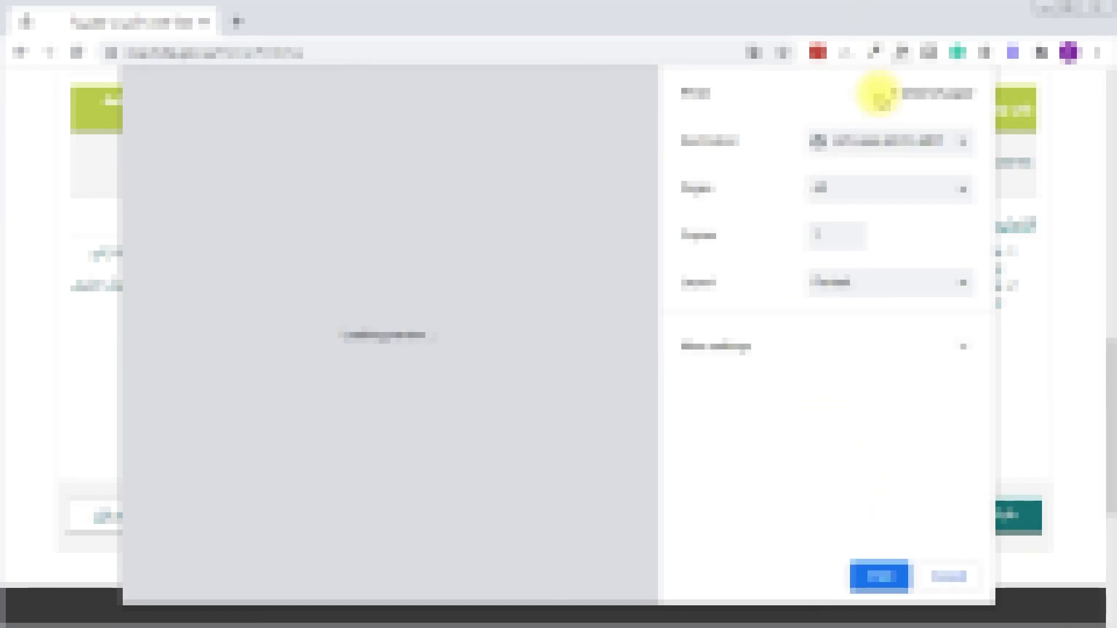
left_click(880, 576)
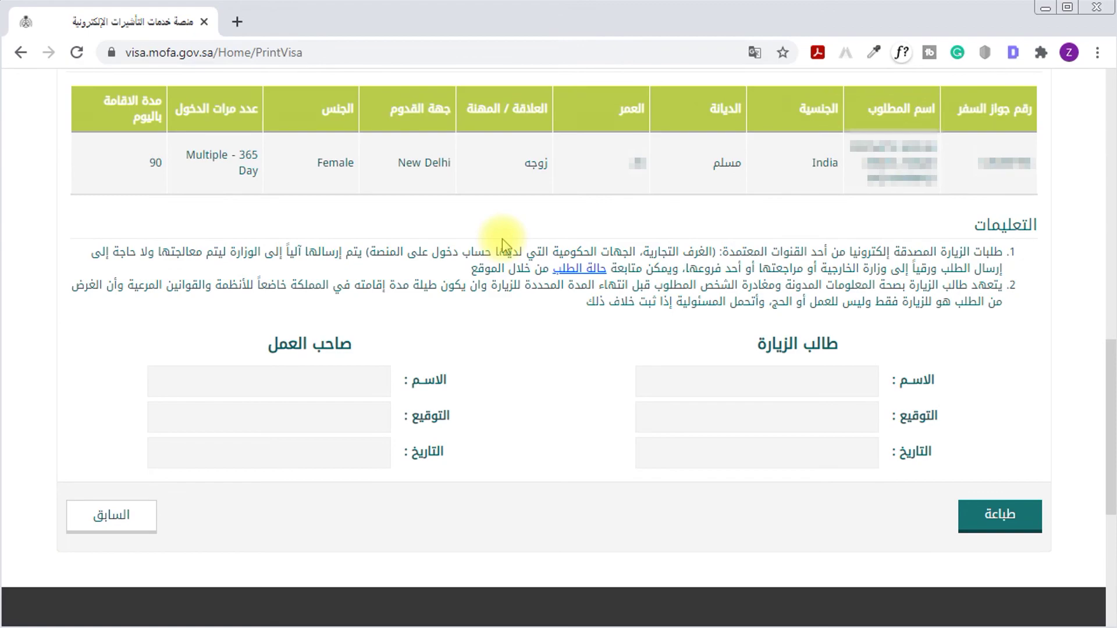